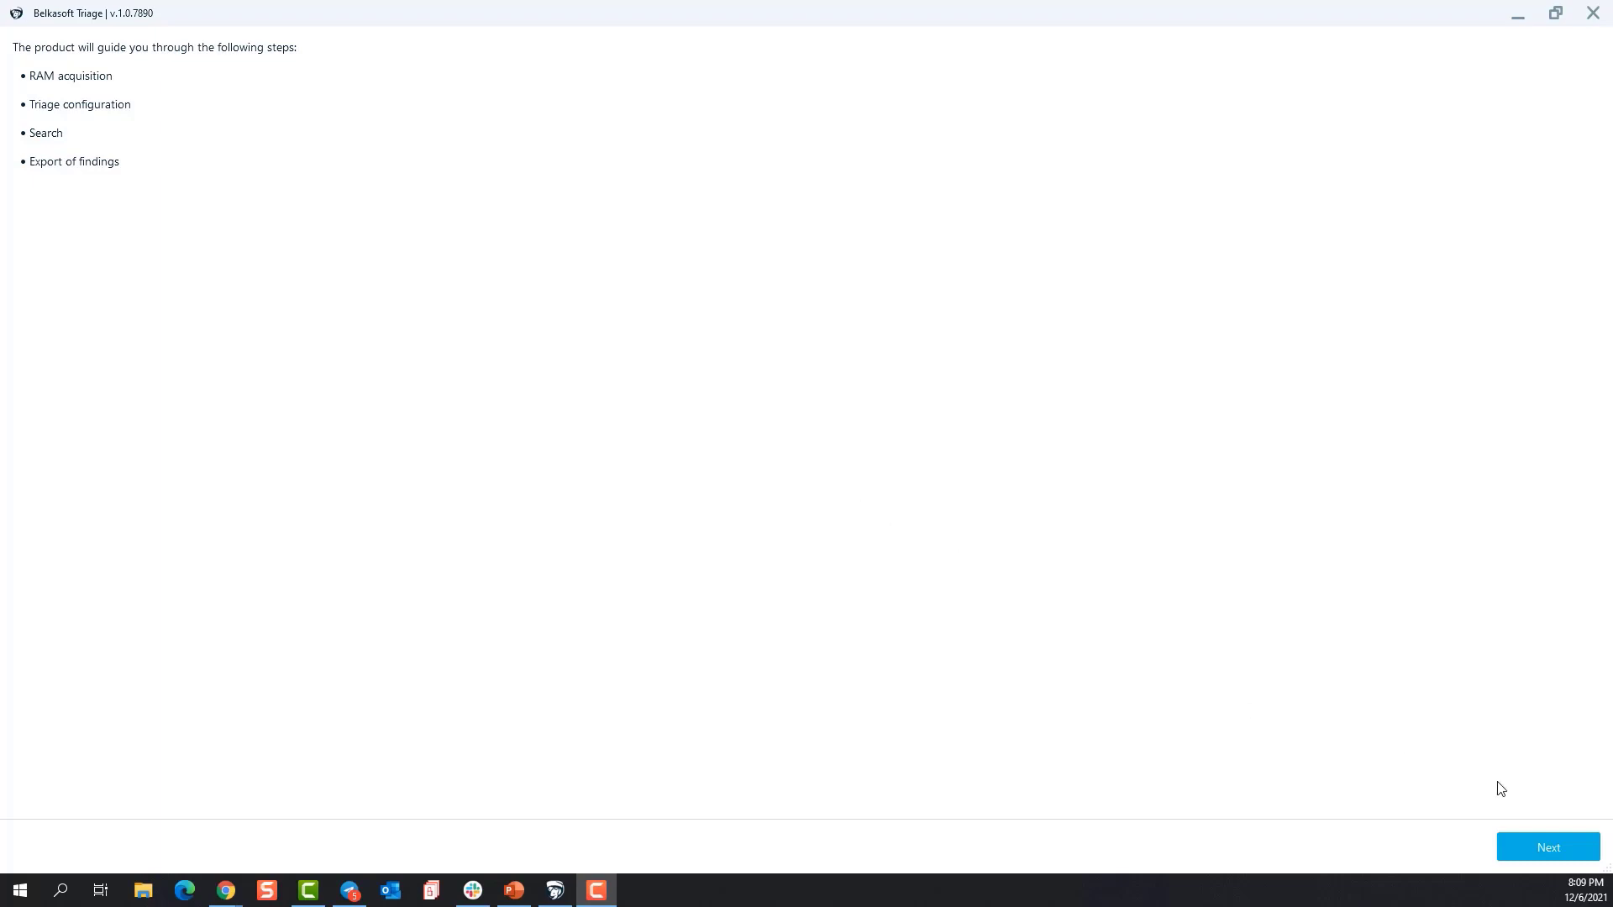
# - Start acquiring the RAM to the suggested image path, and stop the capture without saving its results
pyautogui.click(1535, 851)
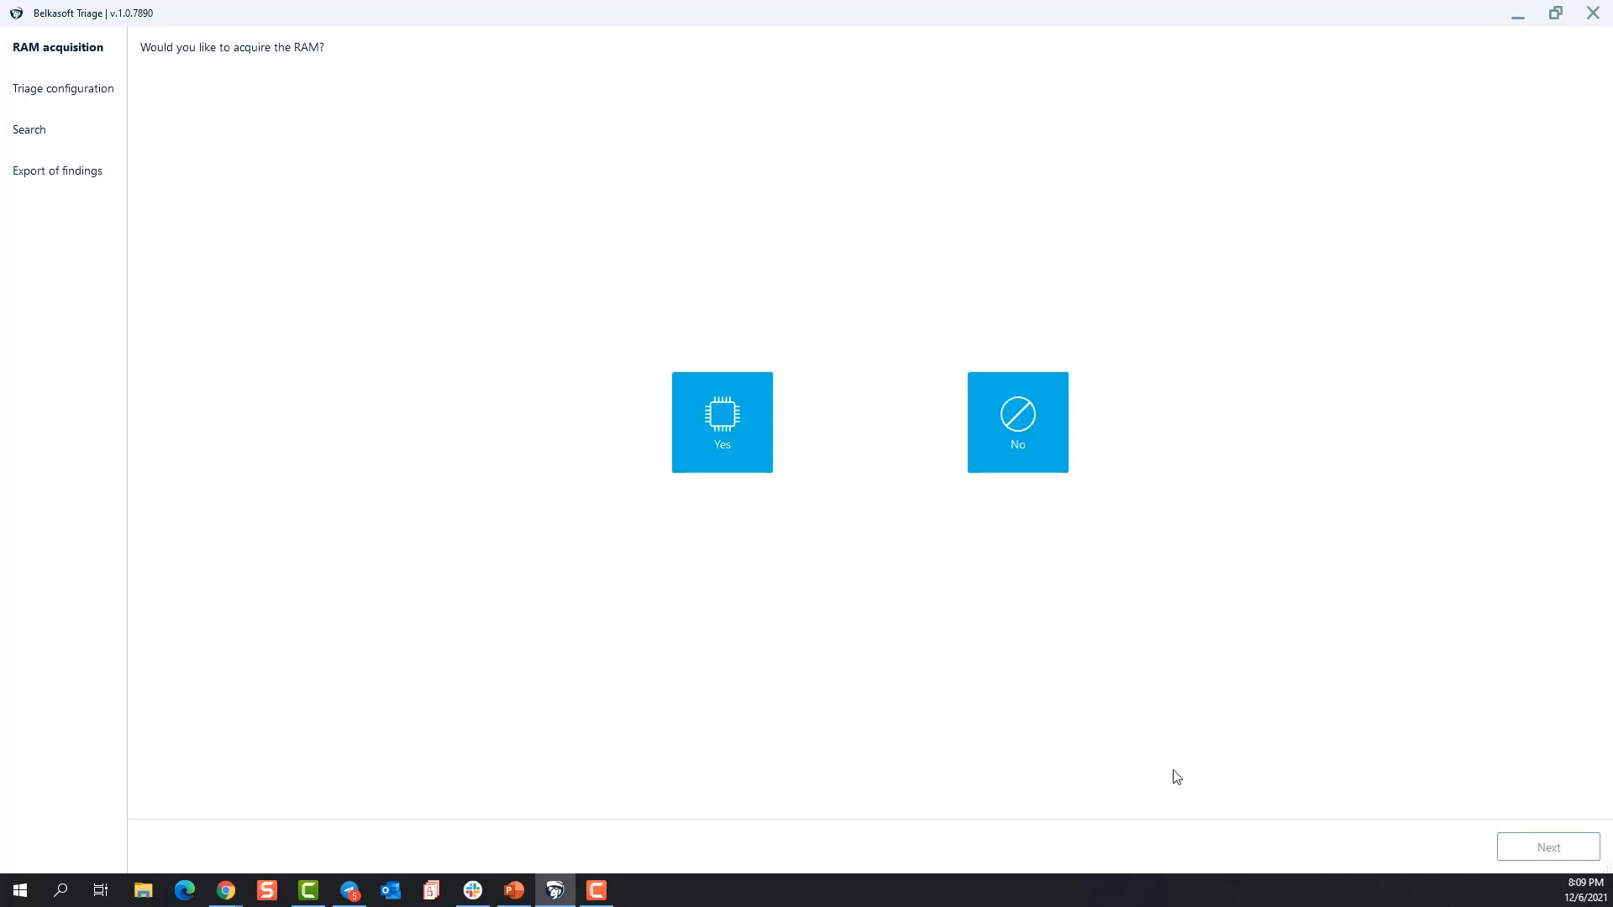
pyautogui.click(733, 454)
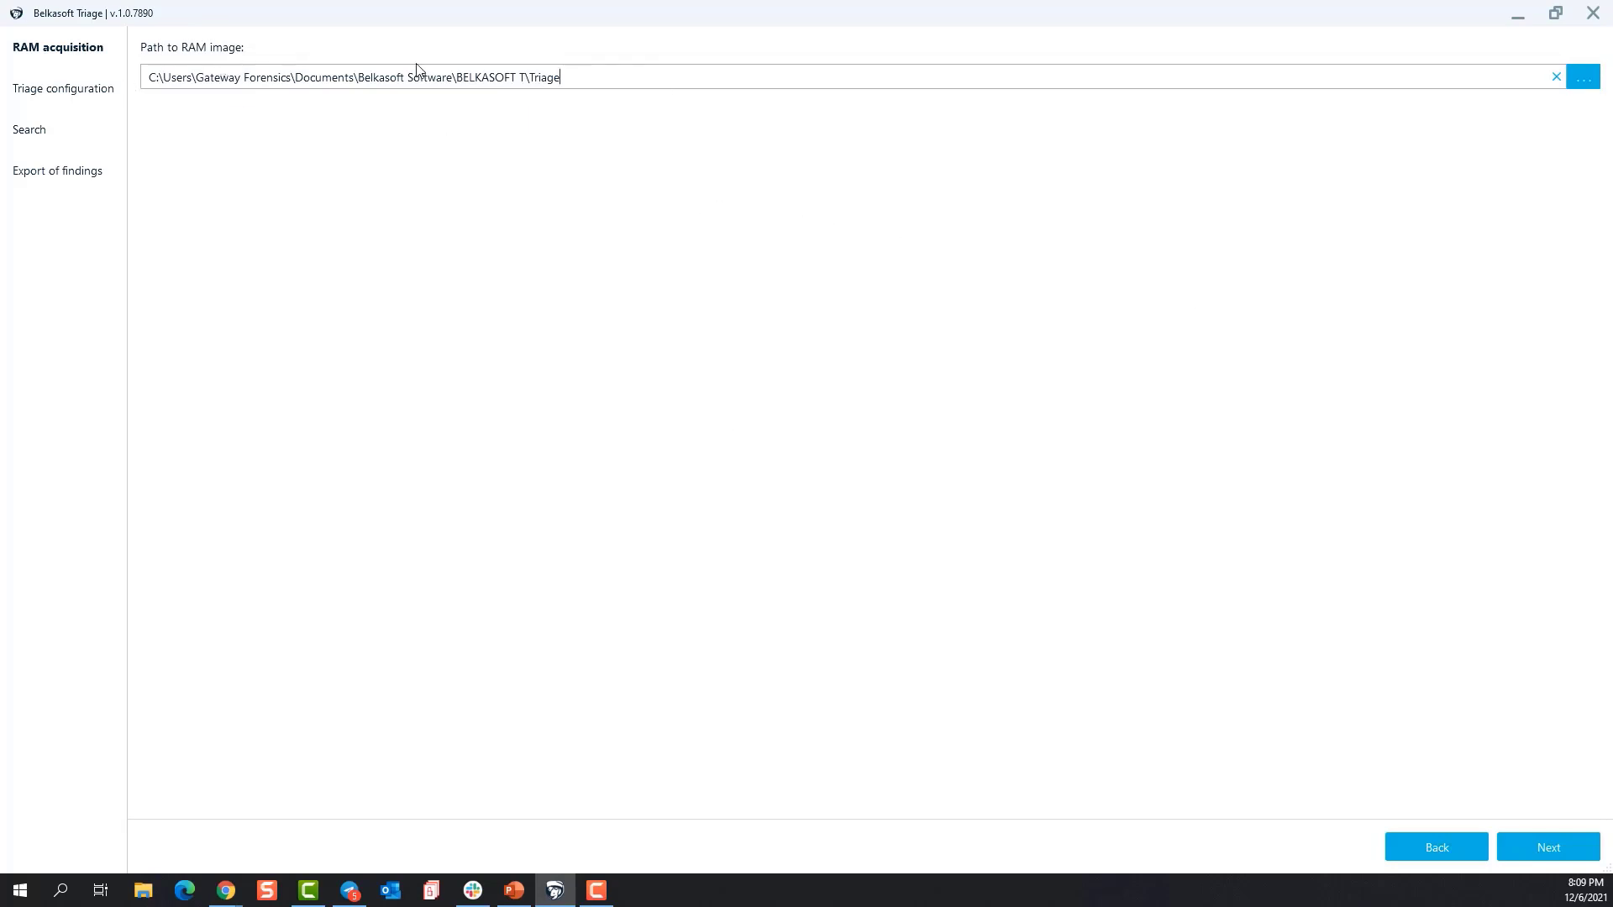
pyautogui.click(1529, 850)
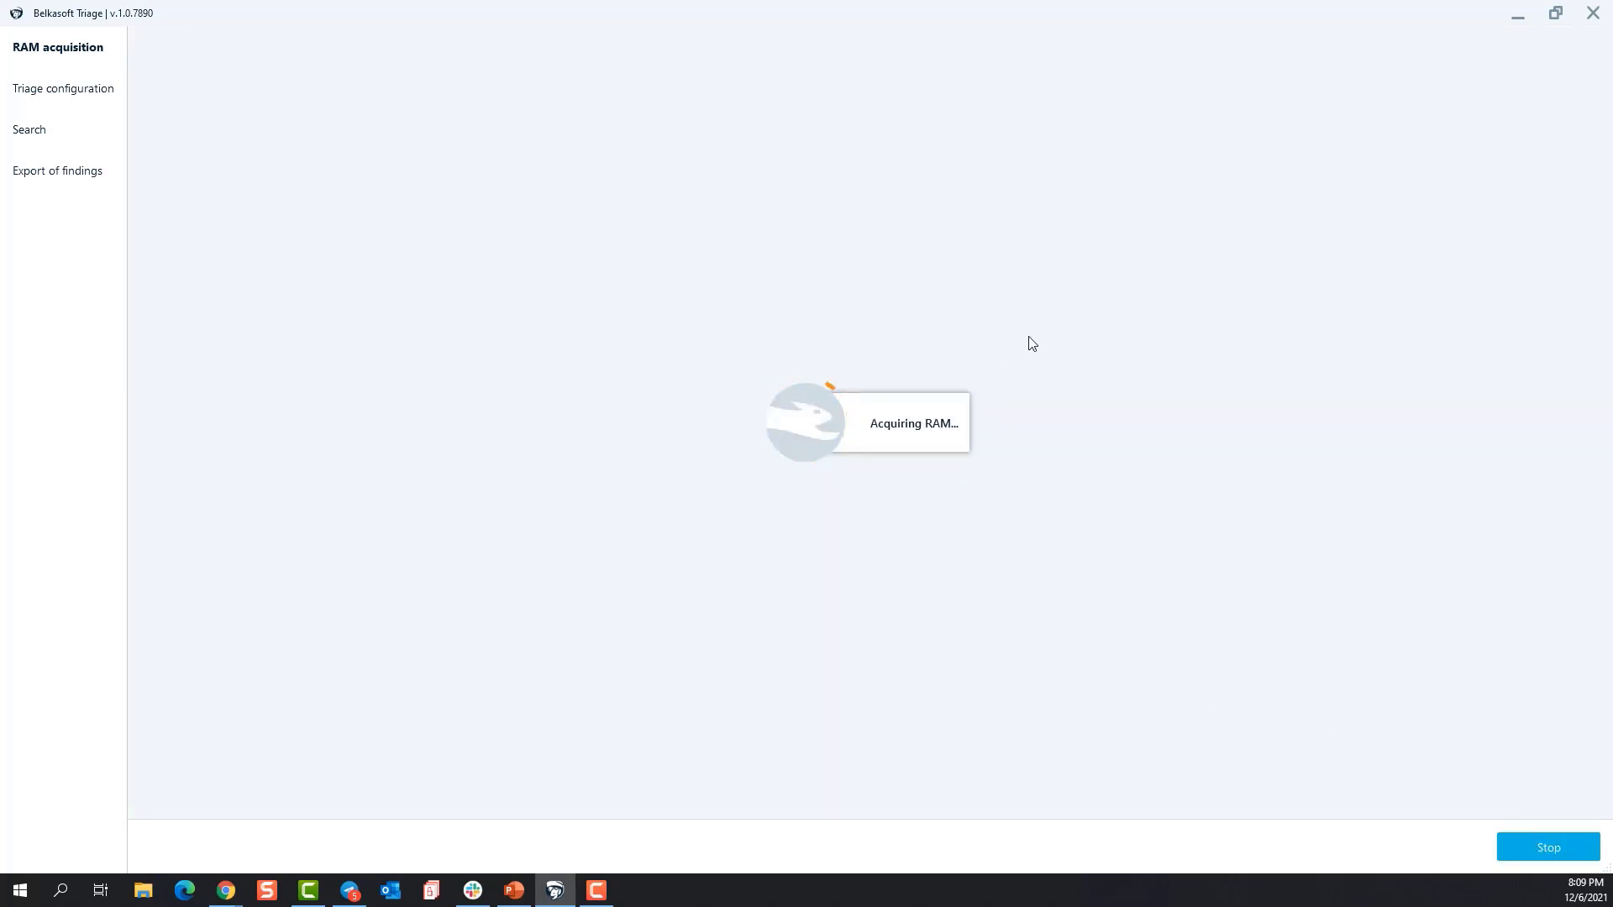
pyautogui.click(1549, 849)
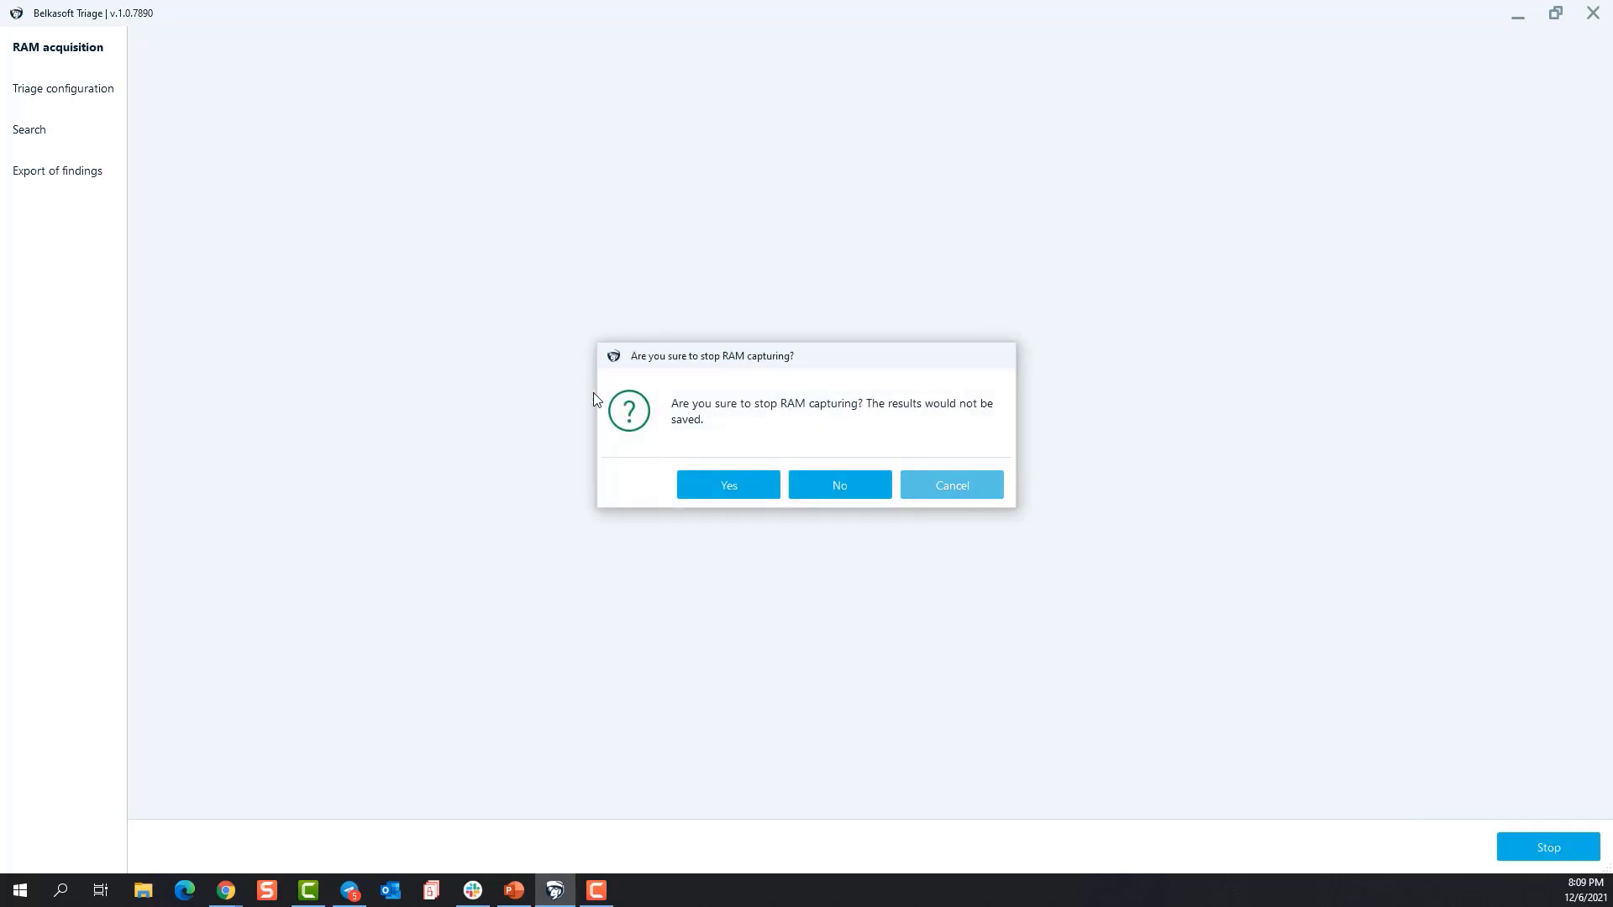
pyautogui.click(731, 486)
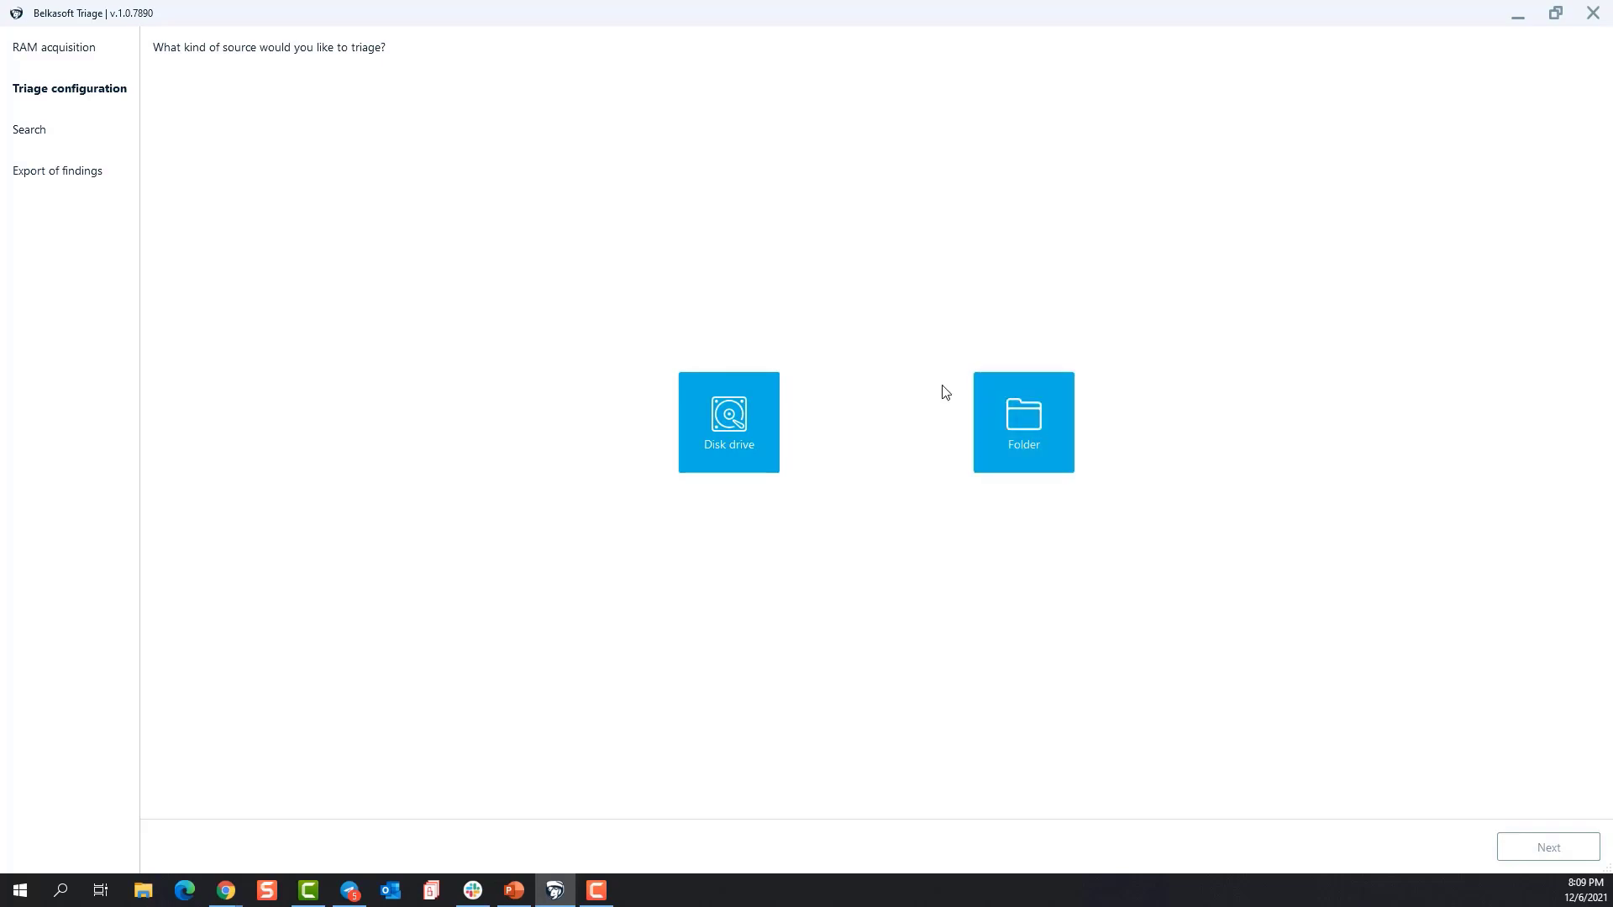
# - Start a triage search of disk drive C:\ without skin tone detection or hashset matching
pyautogui.click(727, 424)
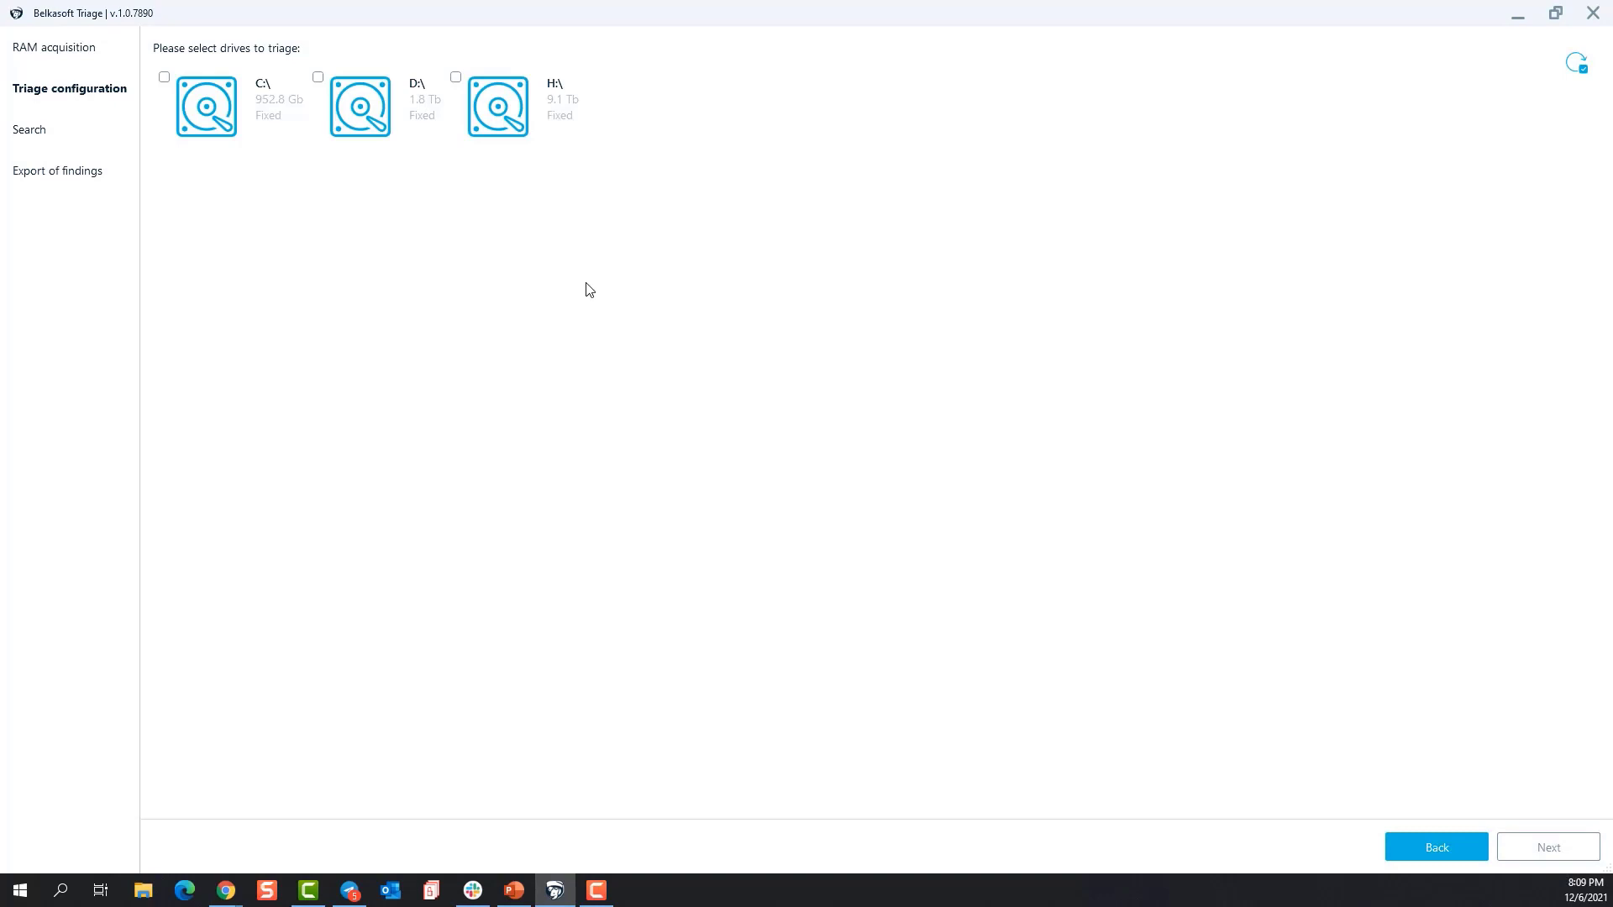
pyautogui.click(187, 99)
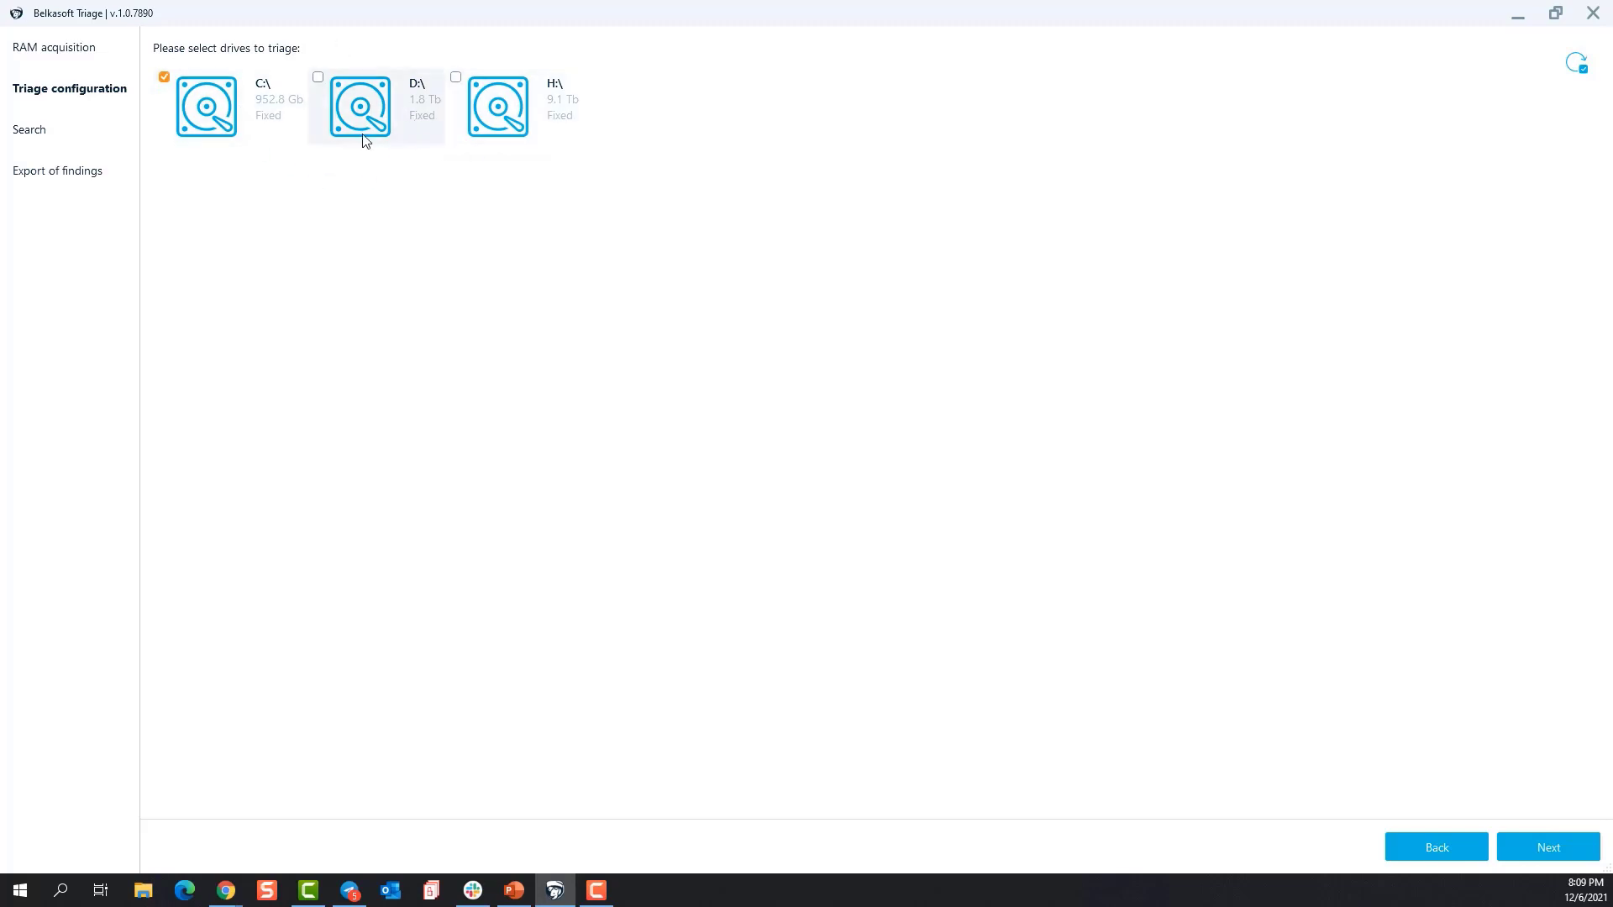
pyautogui.click(1544, 848)
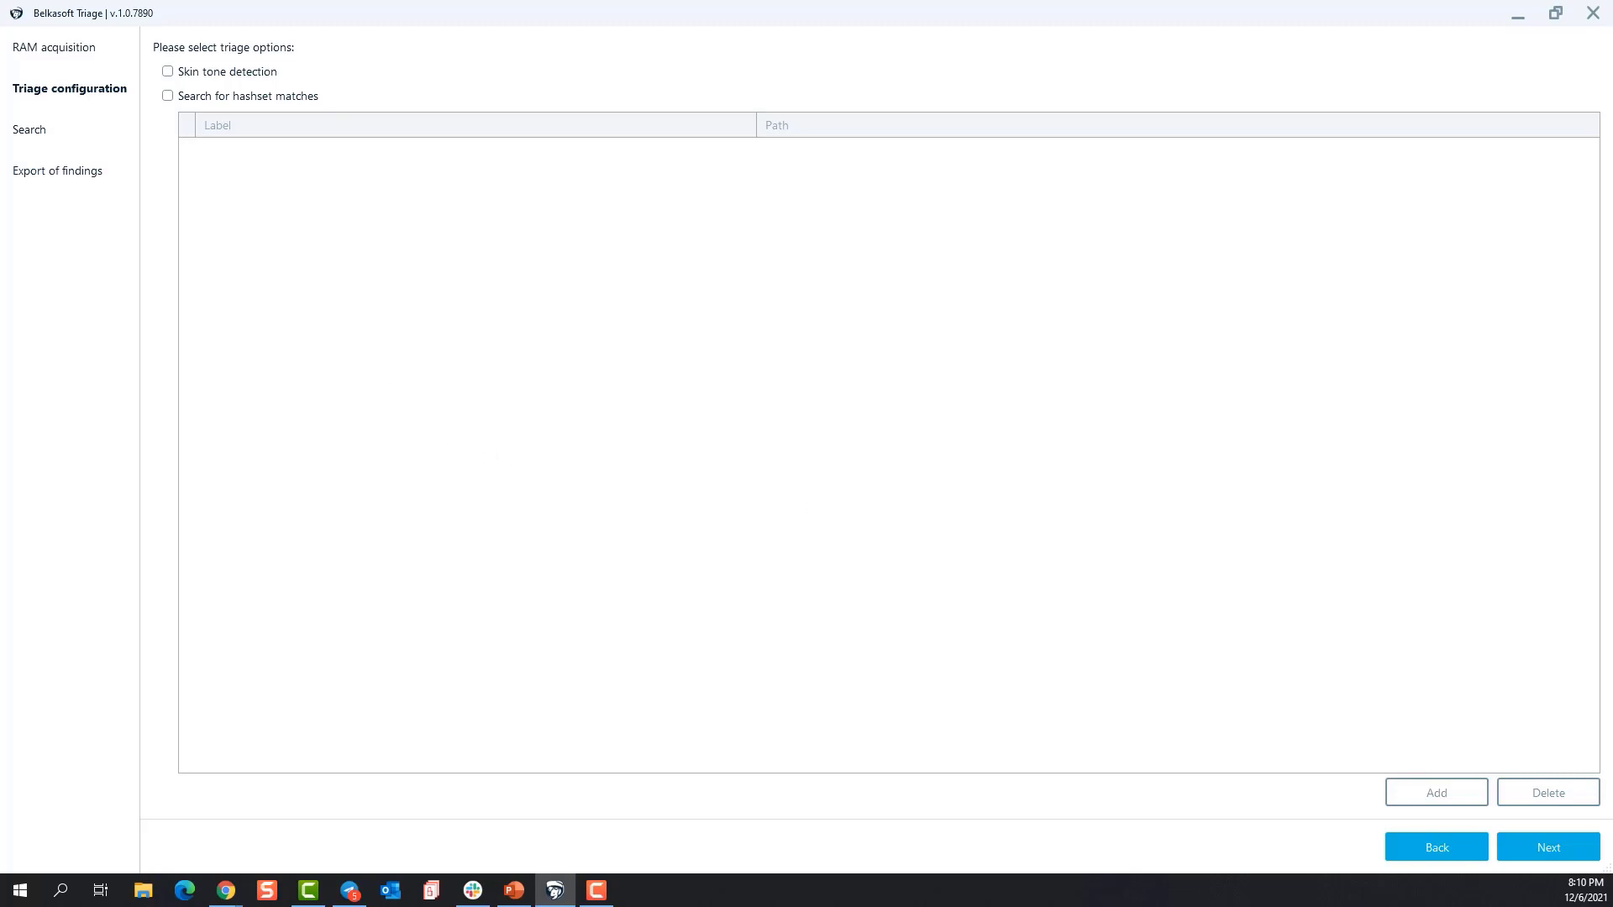
pyautogui.click(1566, 859)
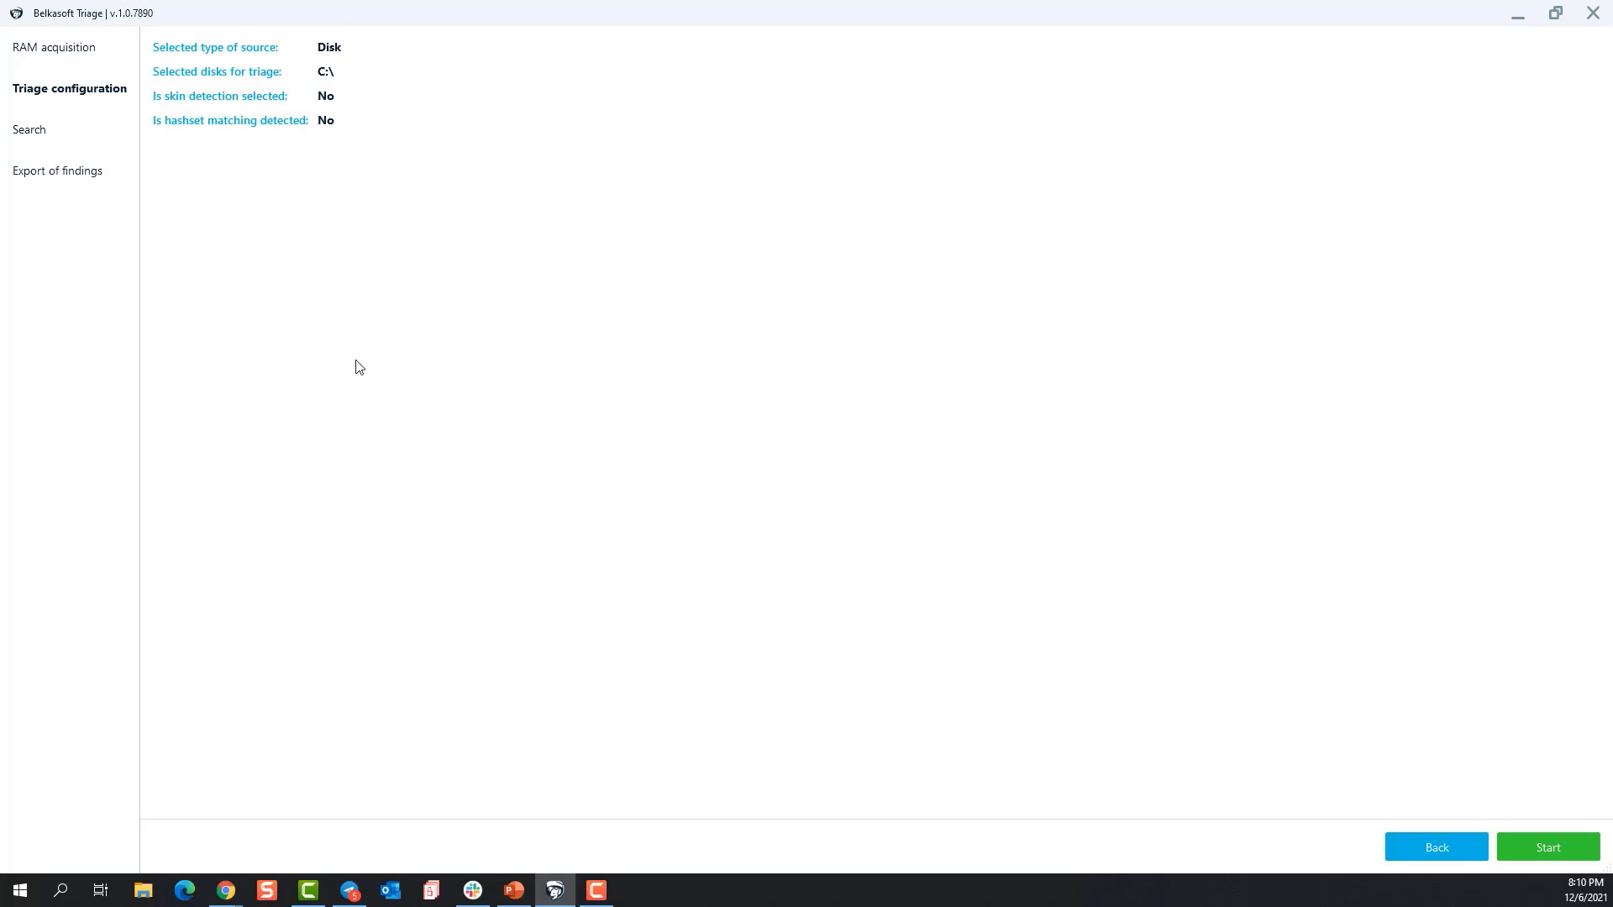
pyautogui.click(1549, 848)
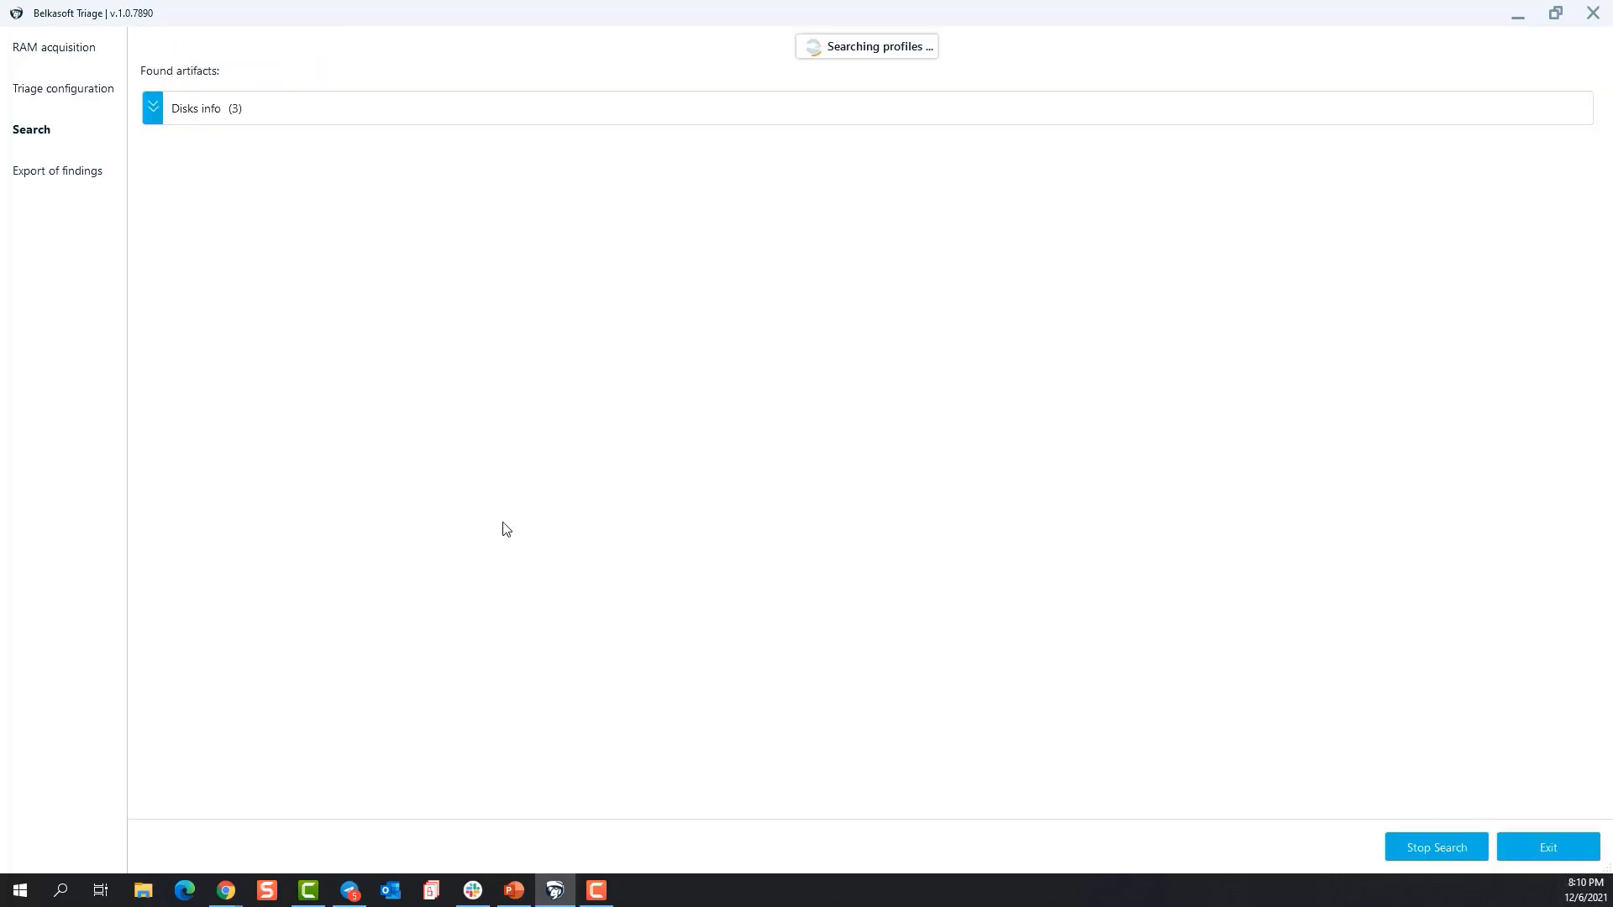
# - Examine the artifacts found under Disks info, Data source and Documents
pyautogui.click(153, 108)
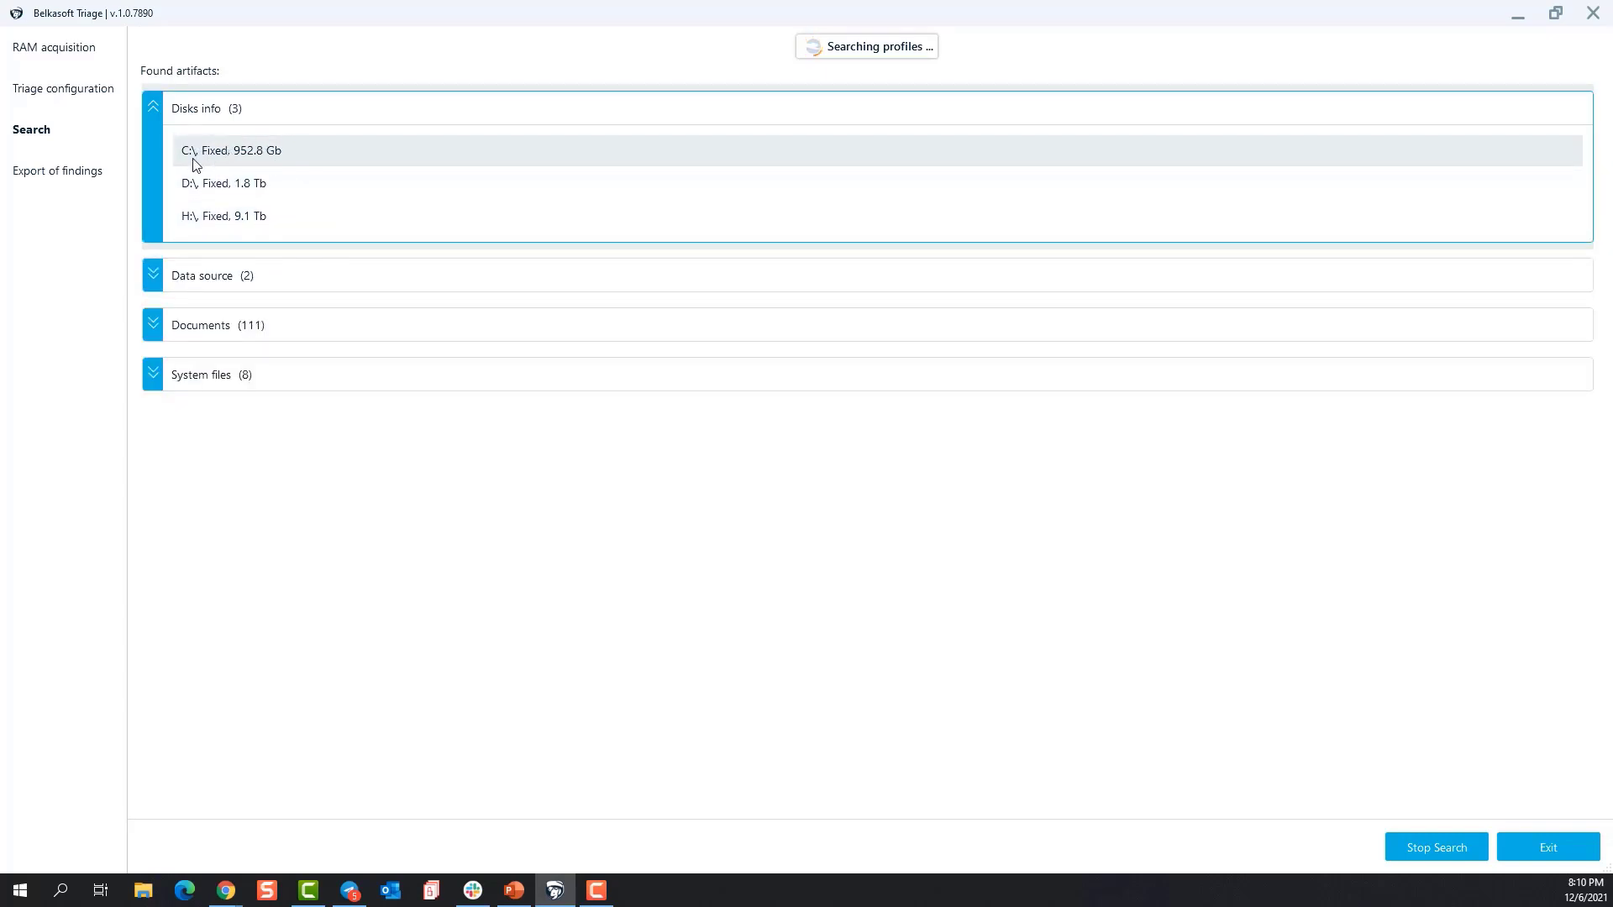
pyautogui.click(146, 106)
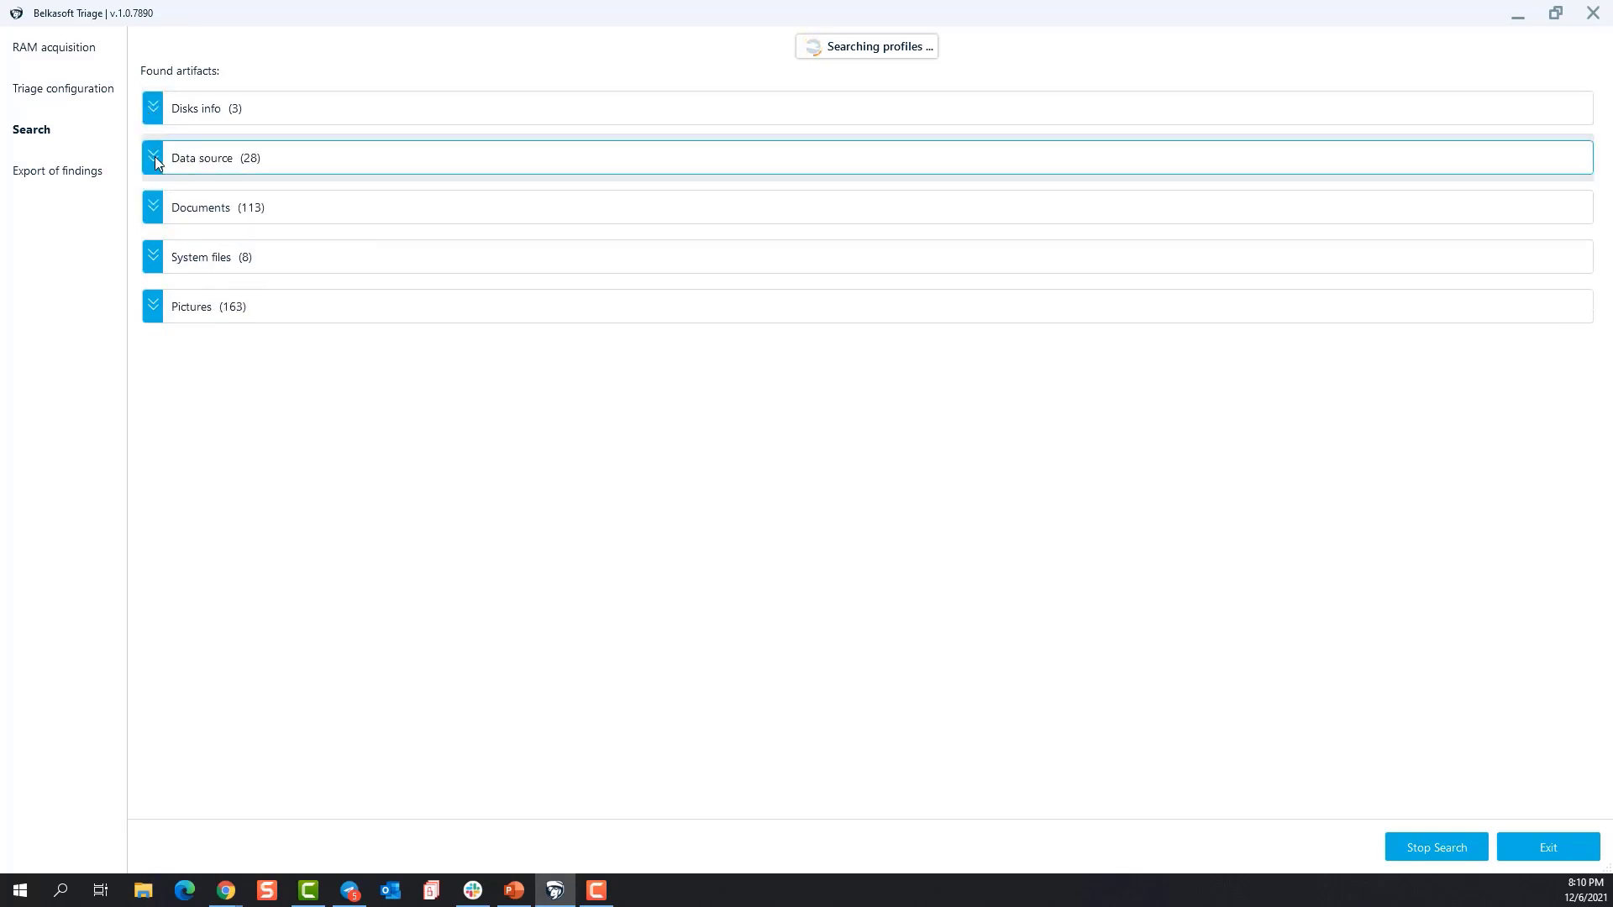
pyautogui.click(153, 156)
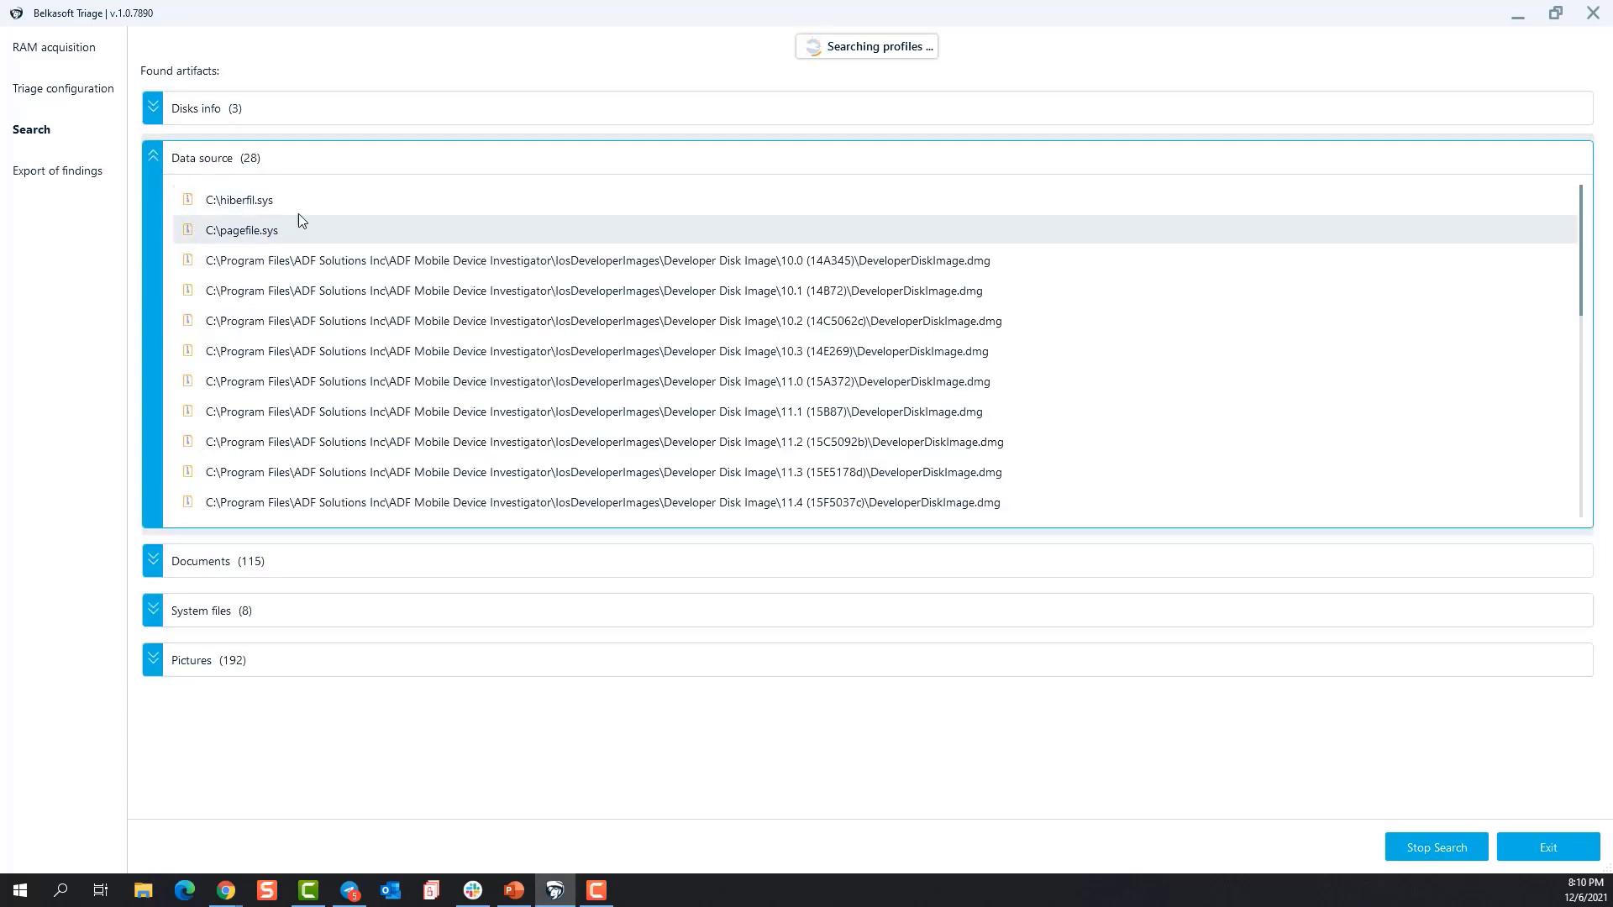
pyautogui.scroll(-6, 386, 259)
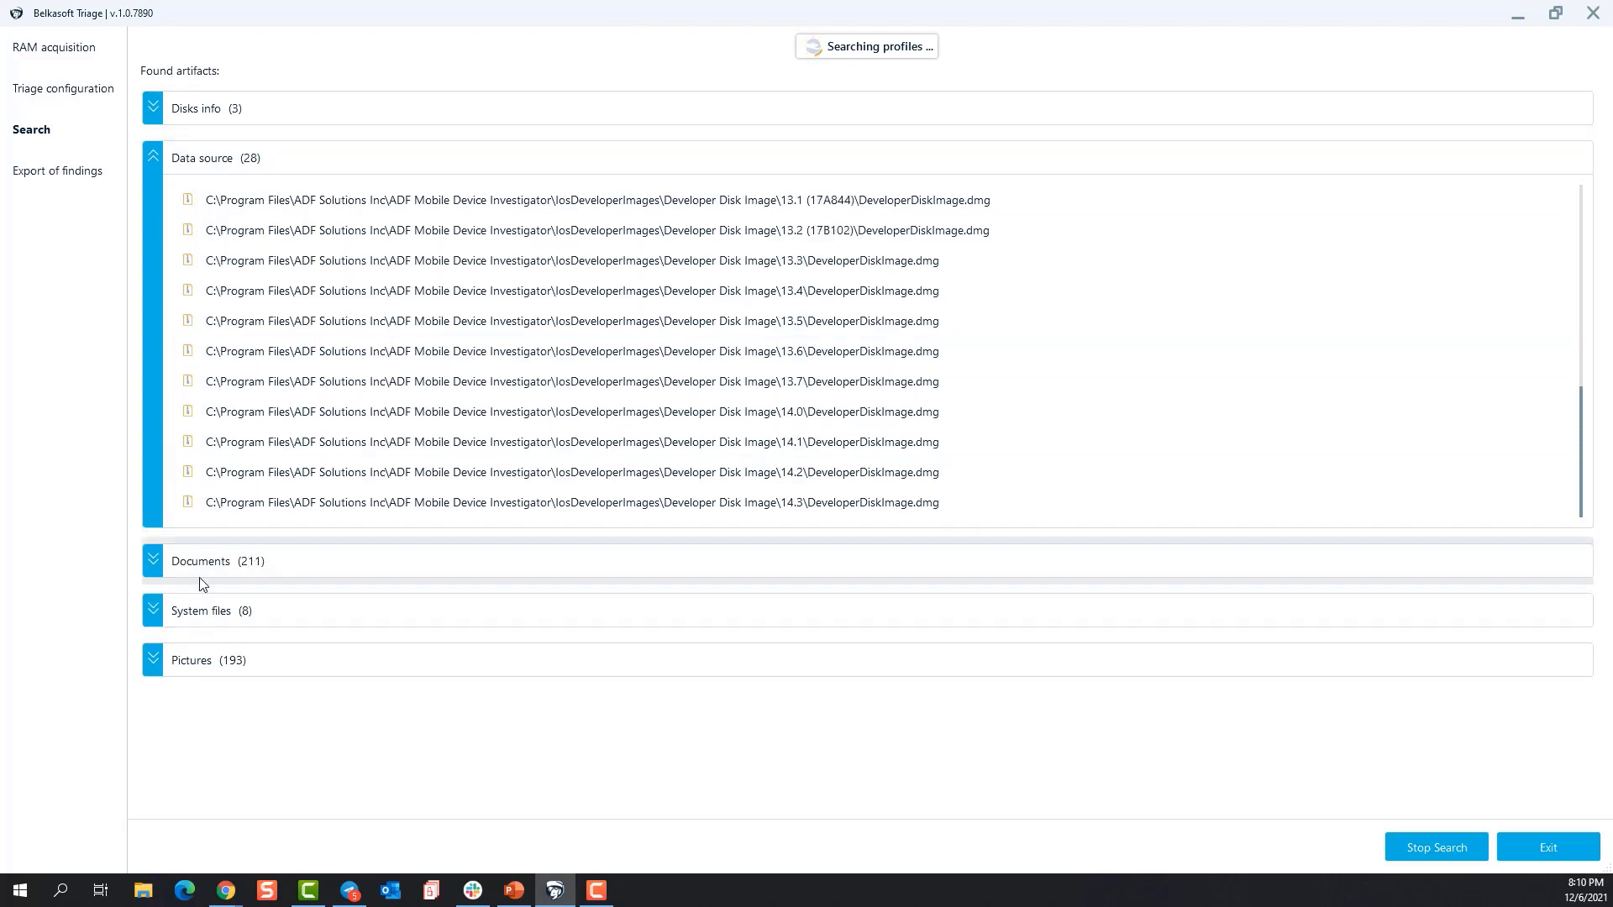
pyautogui.click(160, 158)
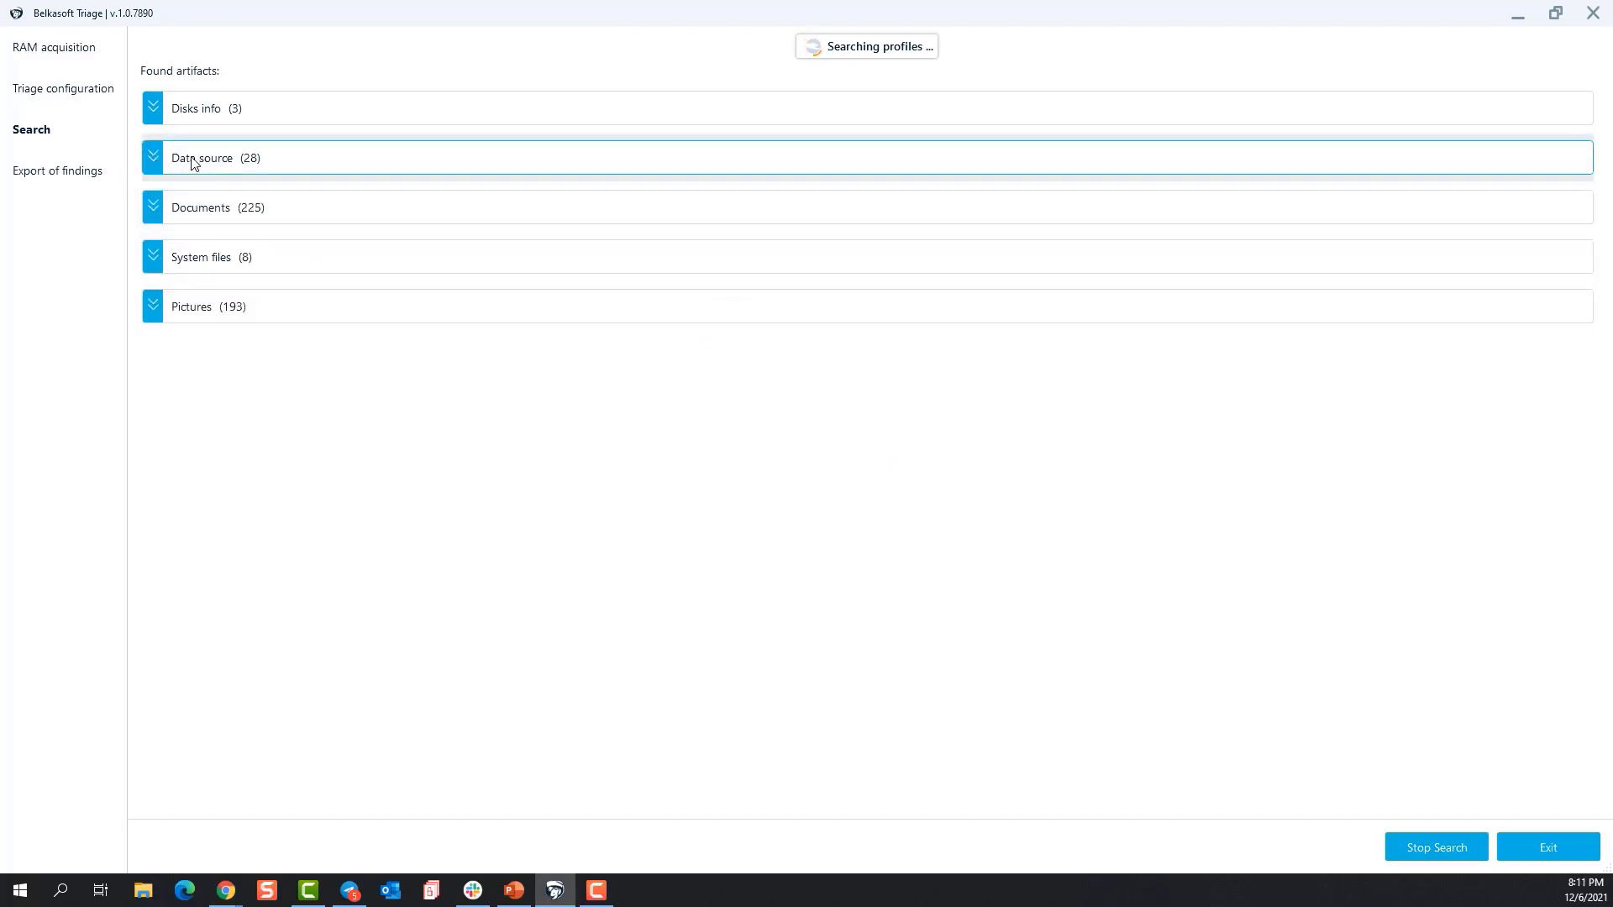
pyautogui.click(158, 210)
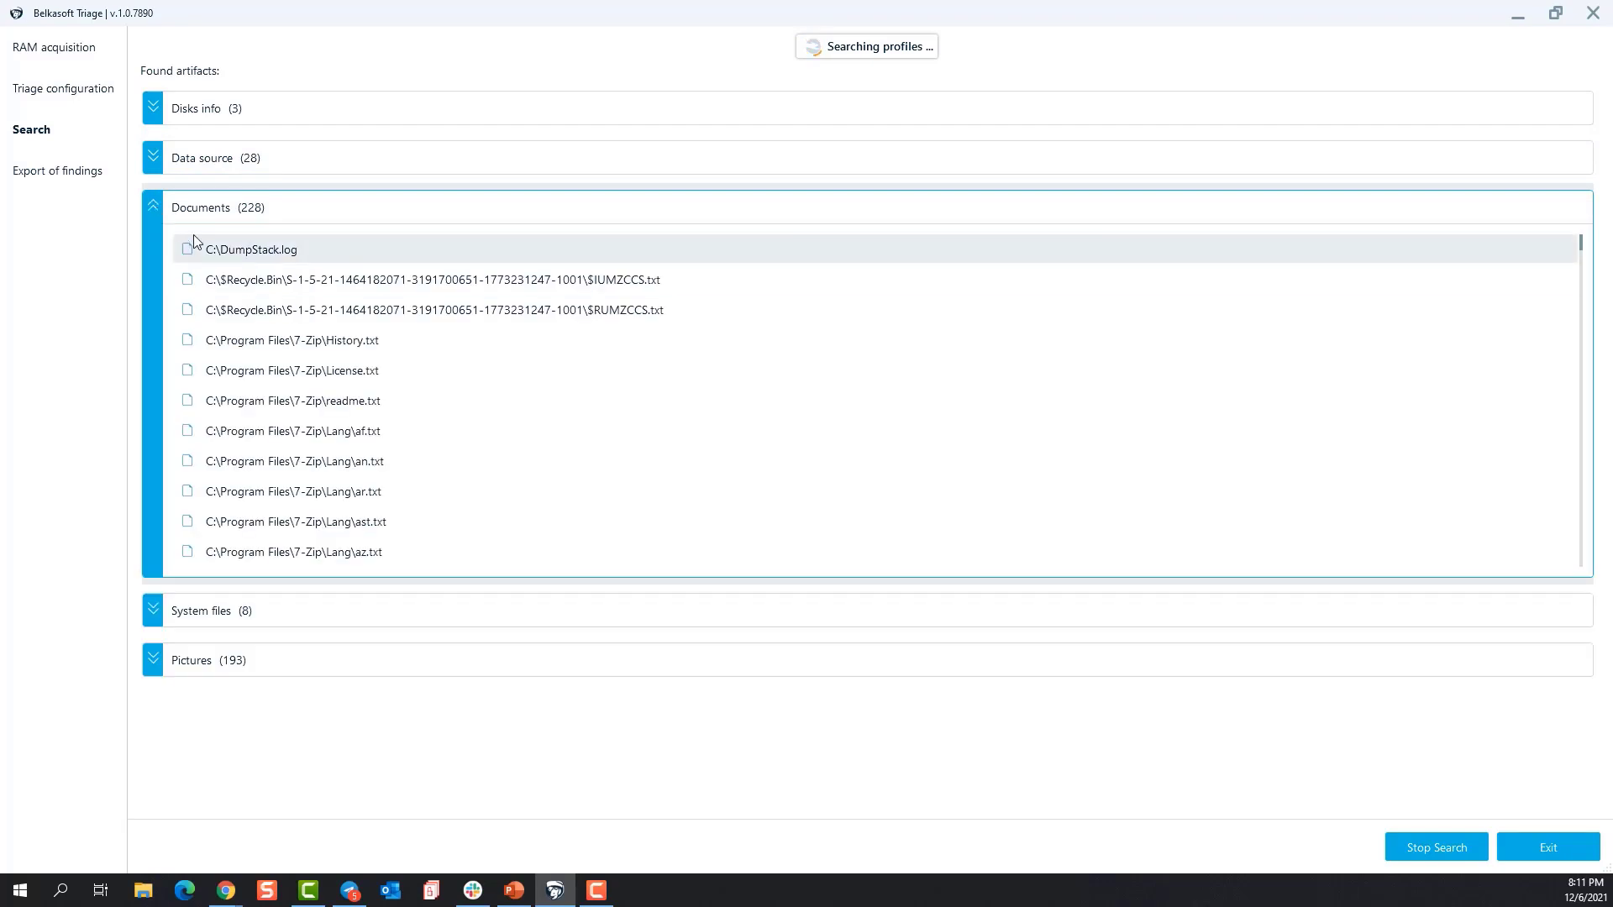
pyautogui.click(153, 208)
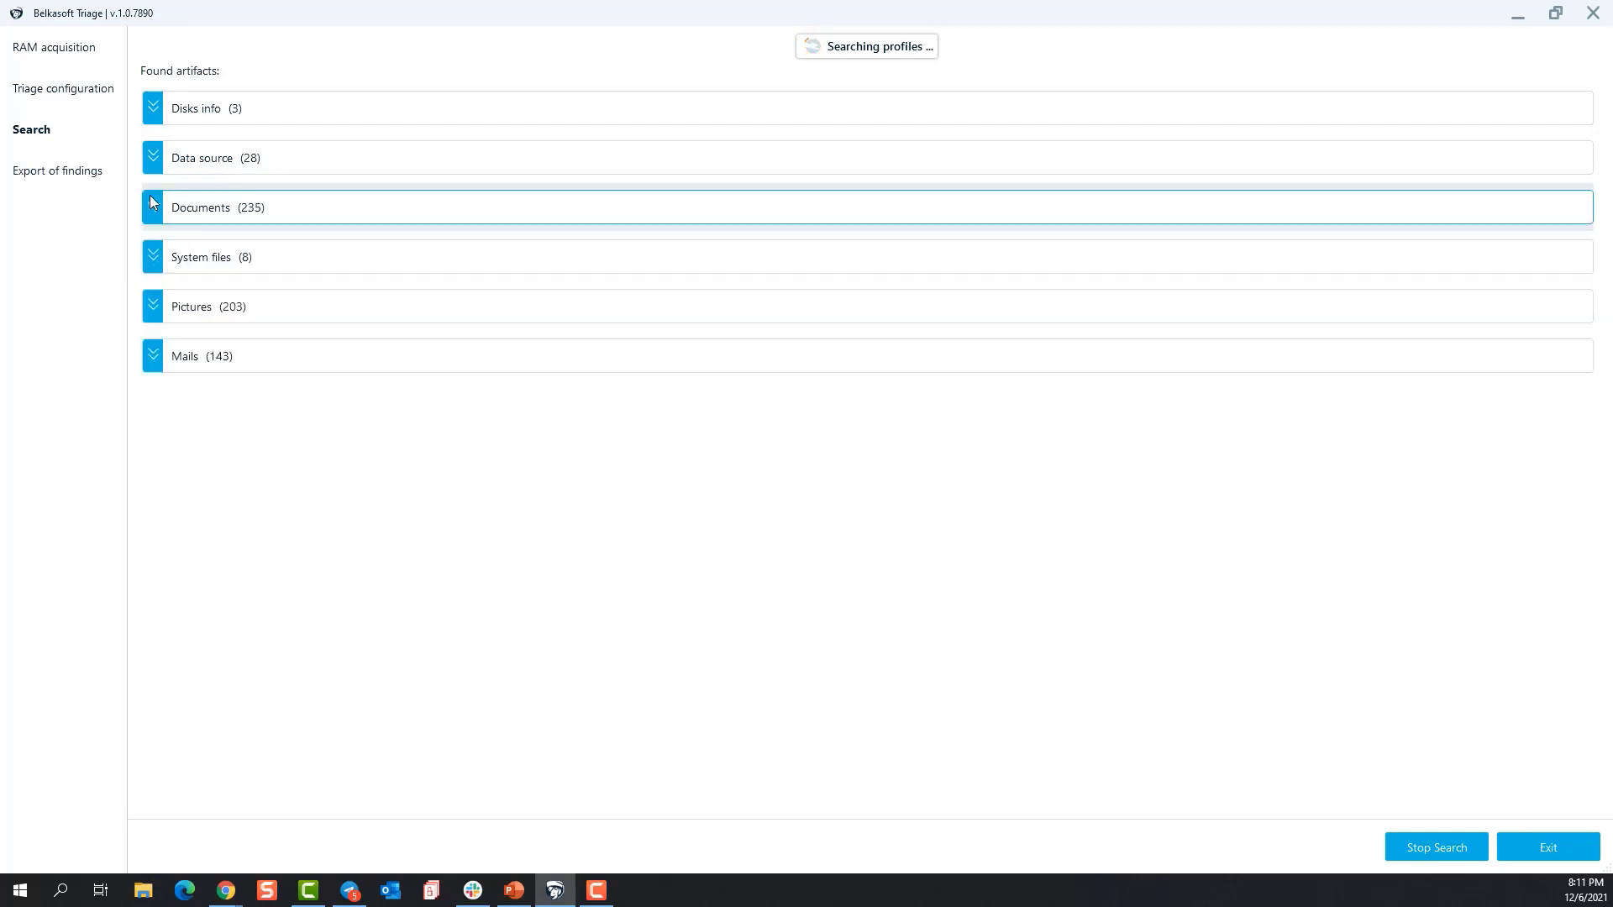
# - Examine the artifacts found under System files, Pictures, Mails and Mobile applications
pyautogui.click(154, 253)
pyautogui.click(154, 253)
pyautogui.click(154, 304)
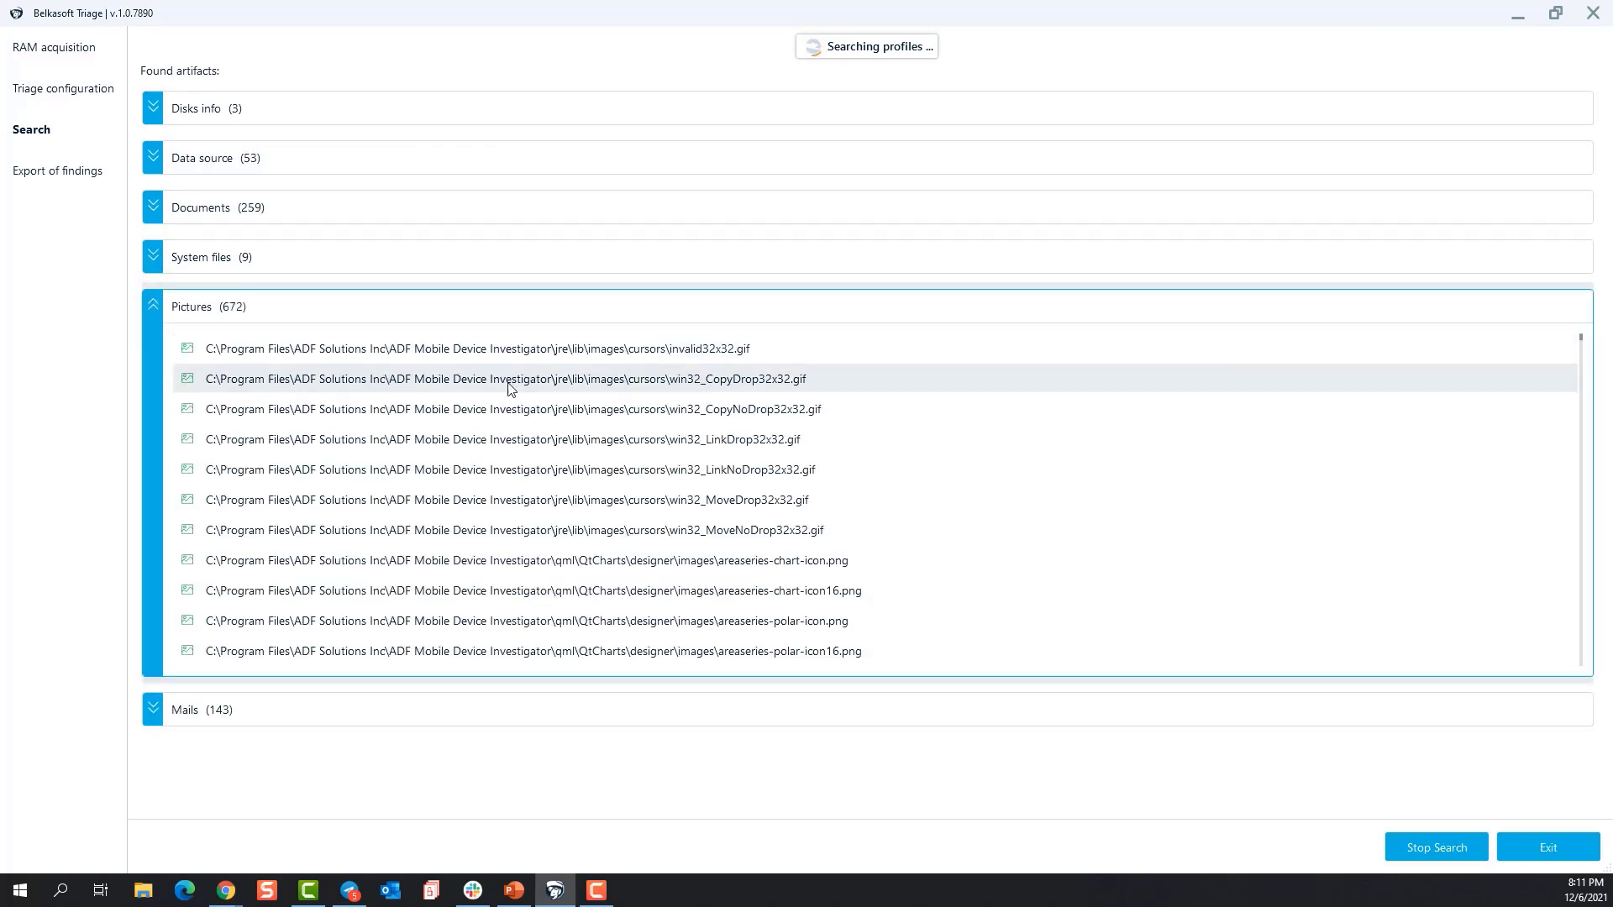
pyautogui.click(151, 299)
pyautogui.click(154, 357)
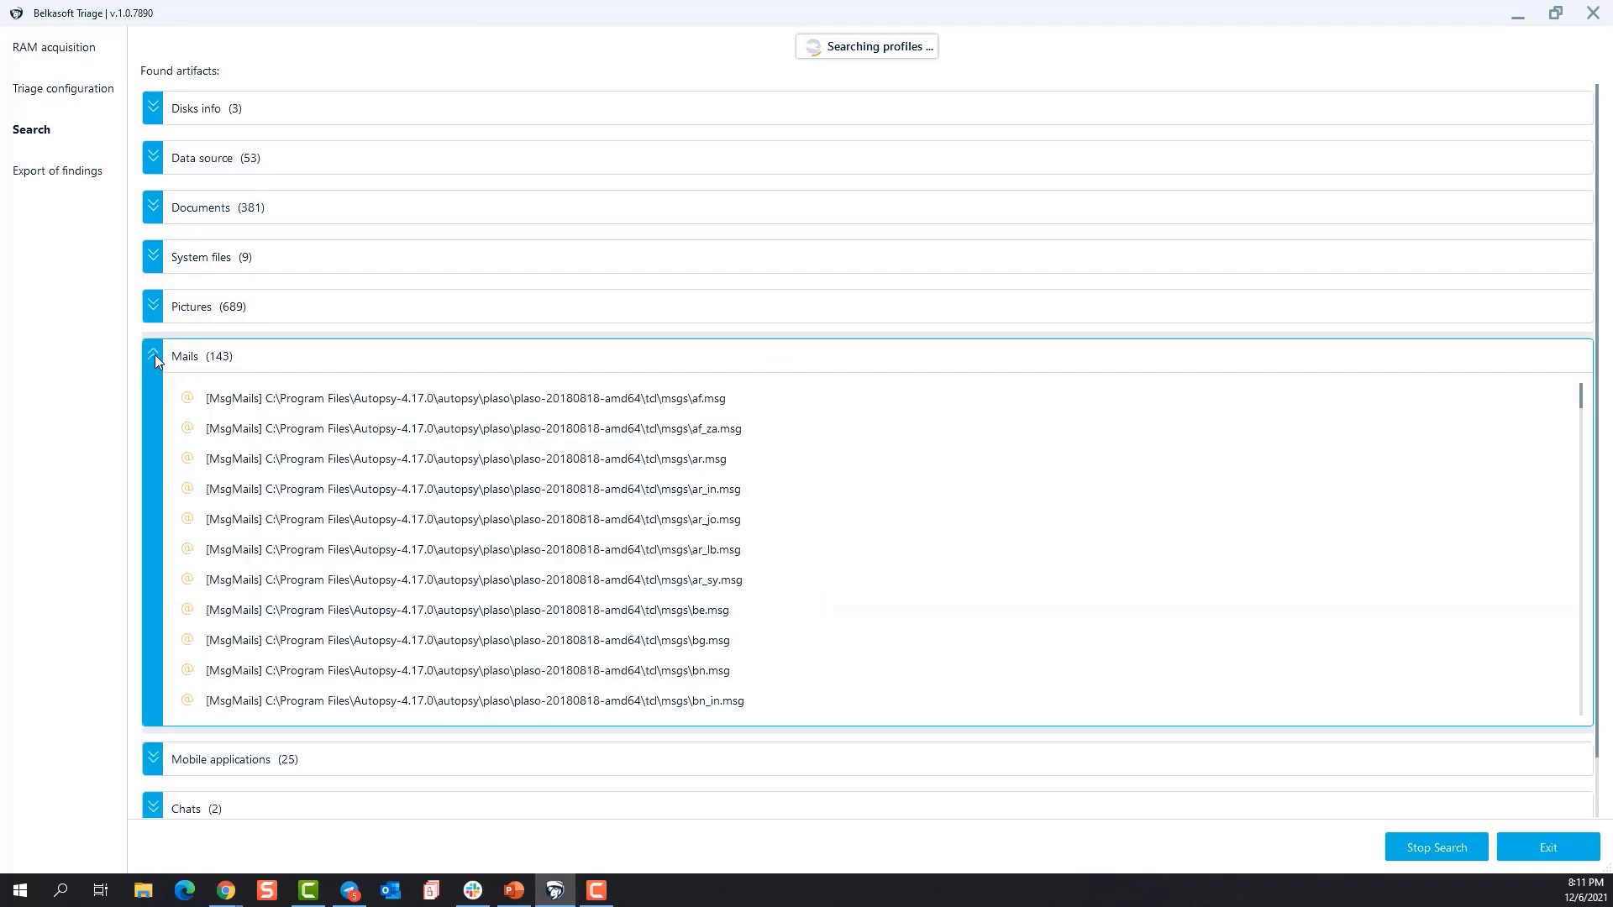
pyautogui.click(155, 354)
pyautogui.click(150, 406)
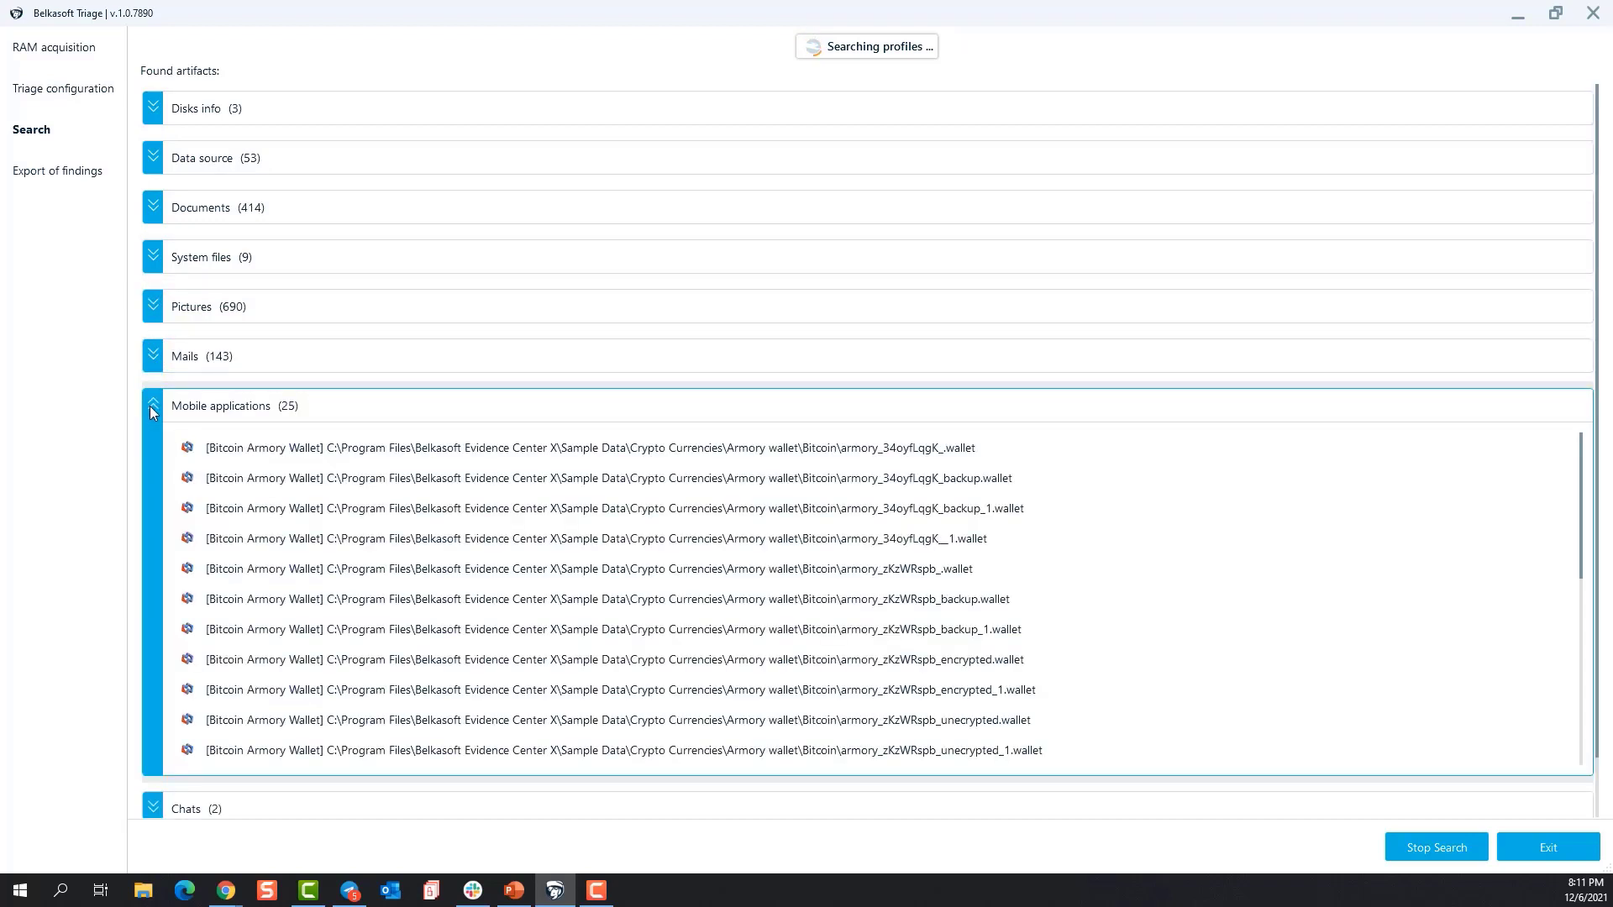
pyautogui.click(149, 406)
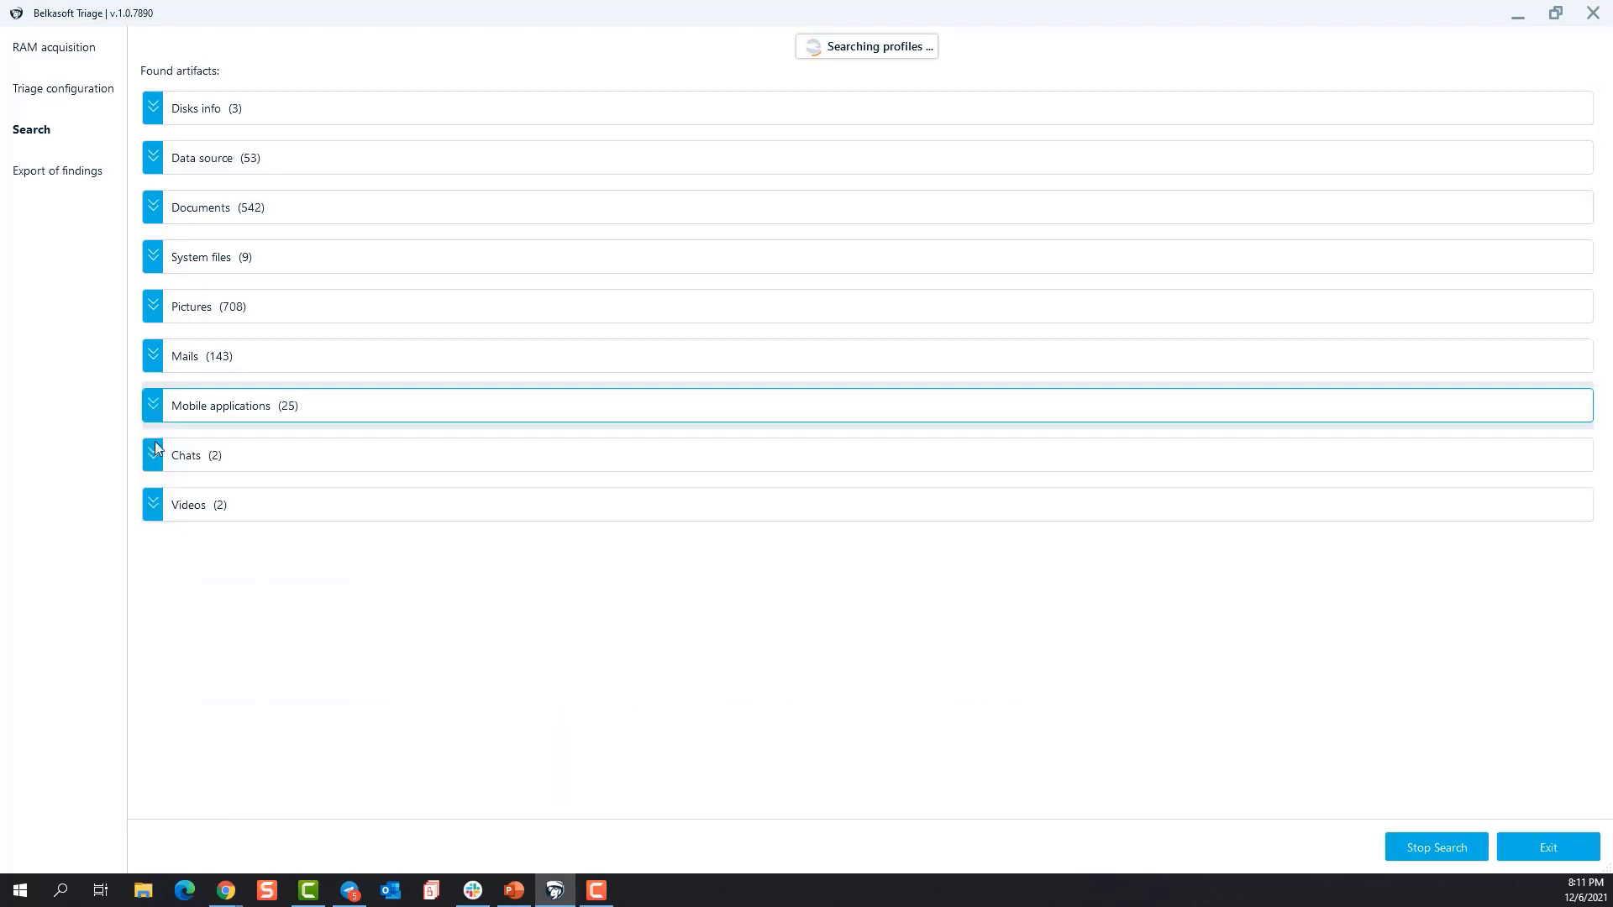
# - Examine the found Chats and Videos, and look through the Mobile applications entries again
pyautogui.click(151, 454)
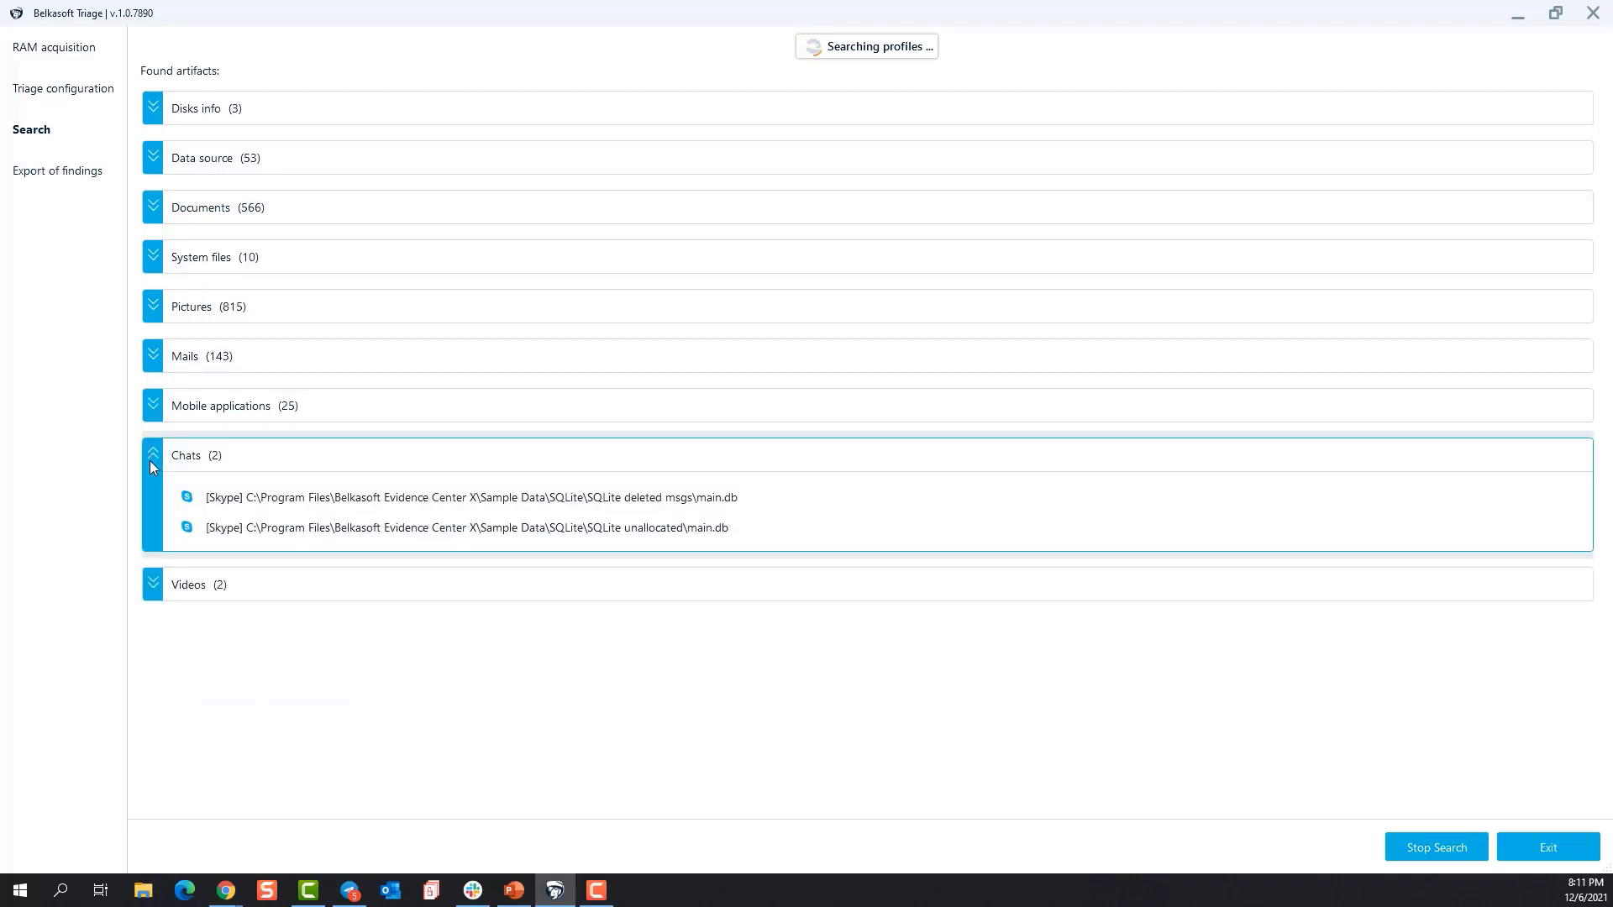
pyautogui.click(150, 461)
pyautogui.click(153, 509)
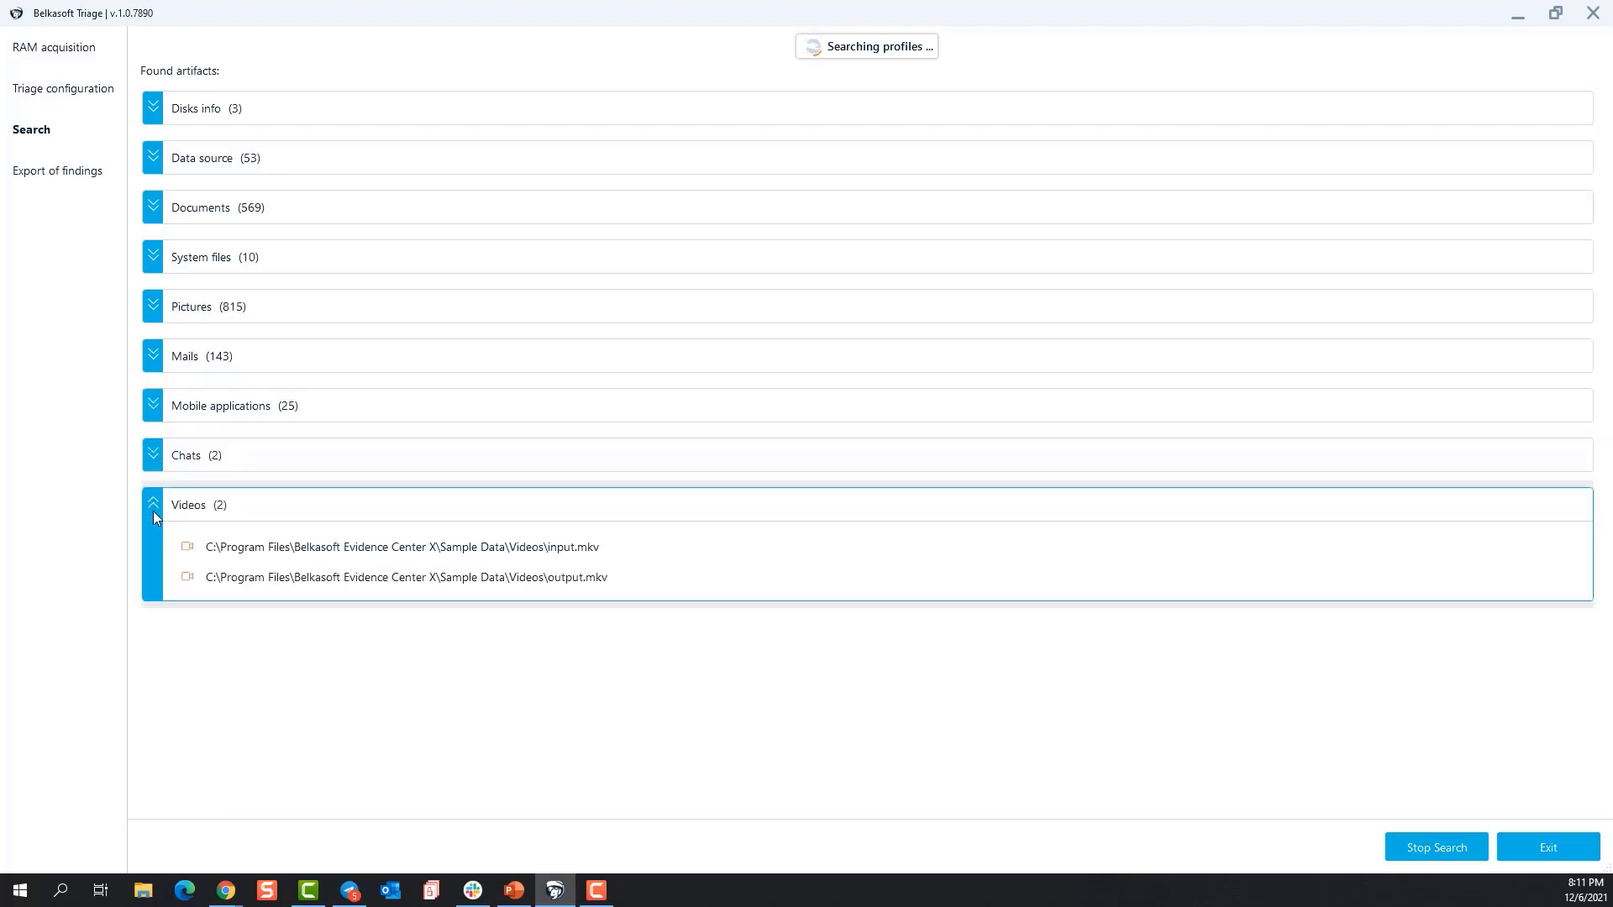
pyautogui.click(153, 511)
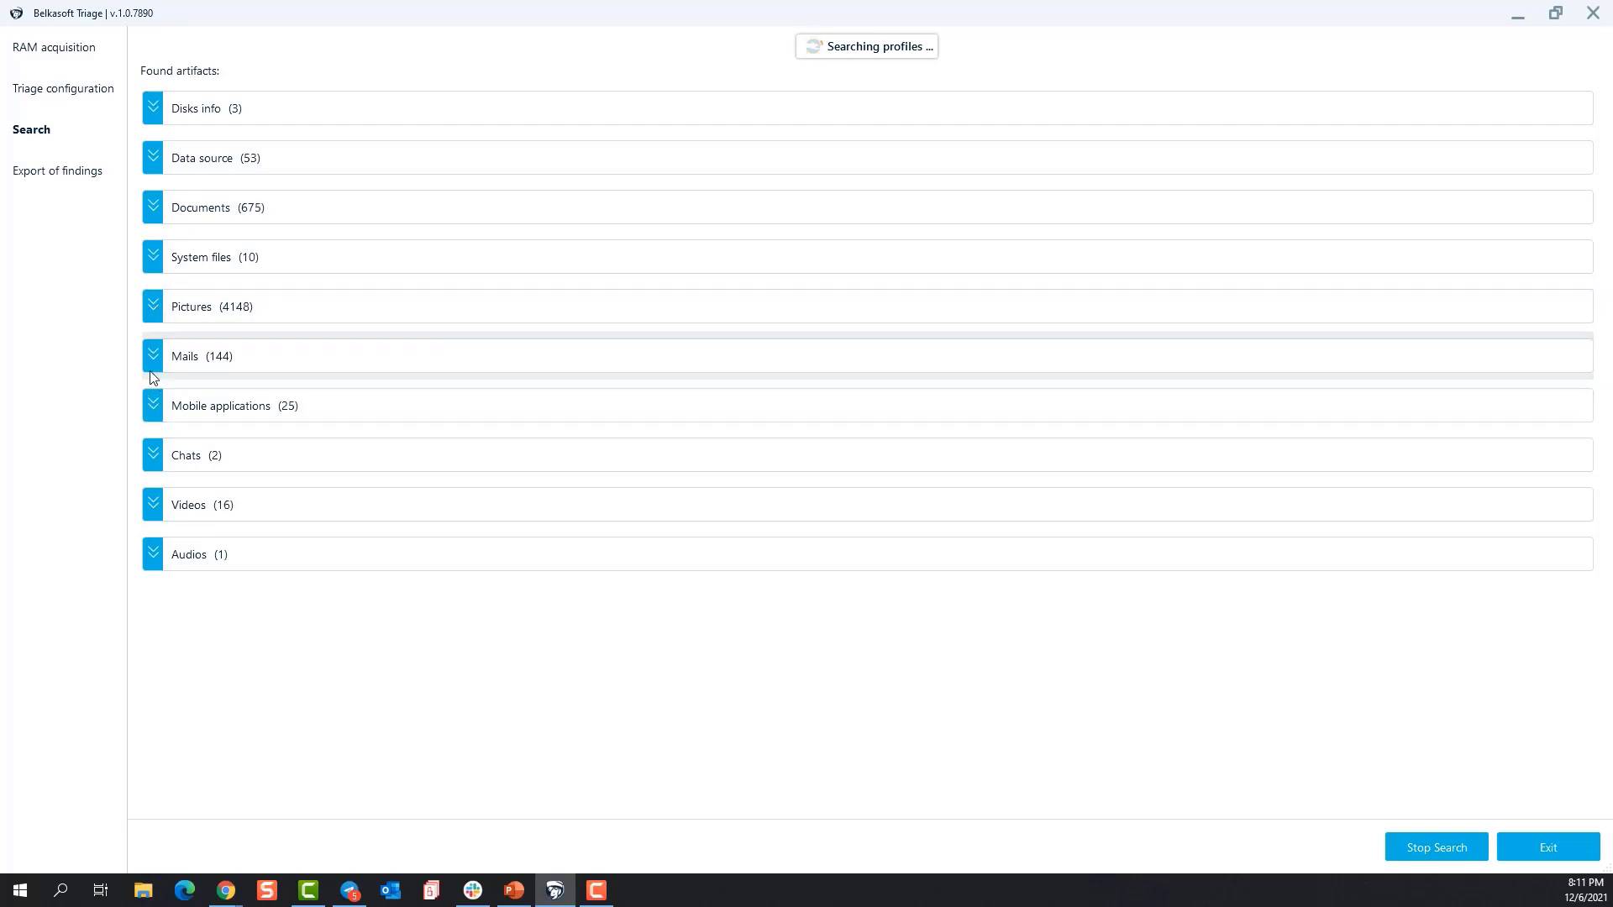
pyautogui.click(153, 406)
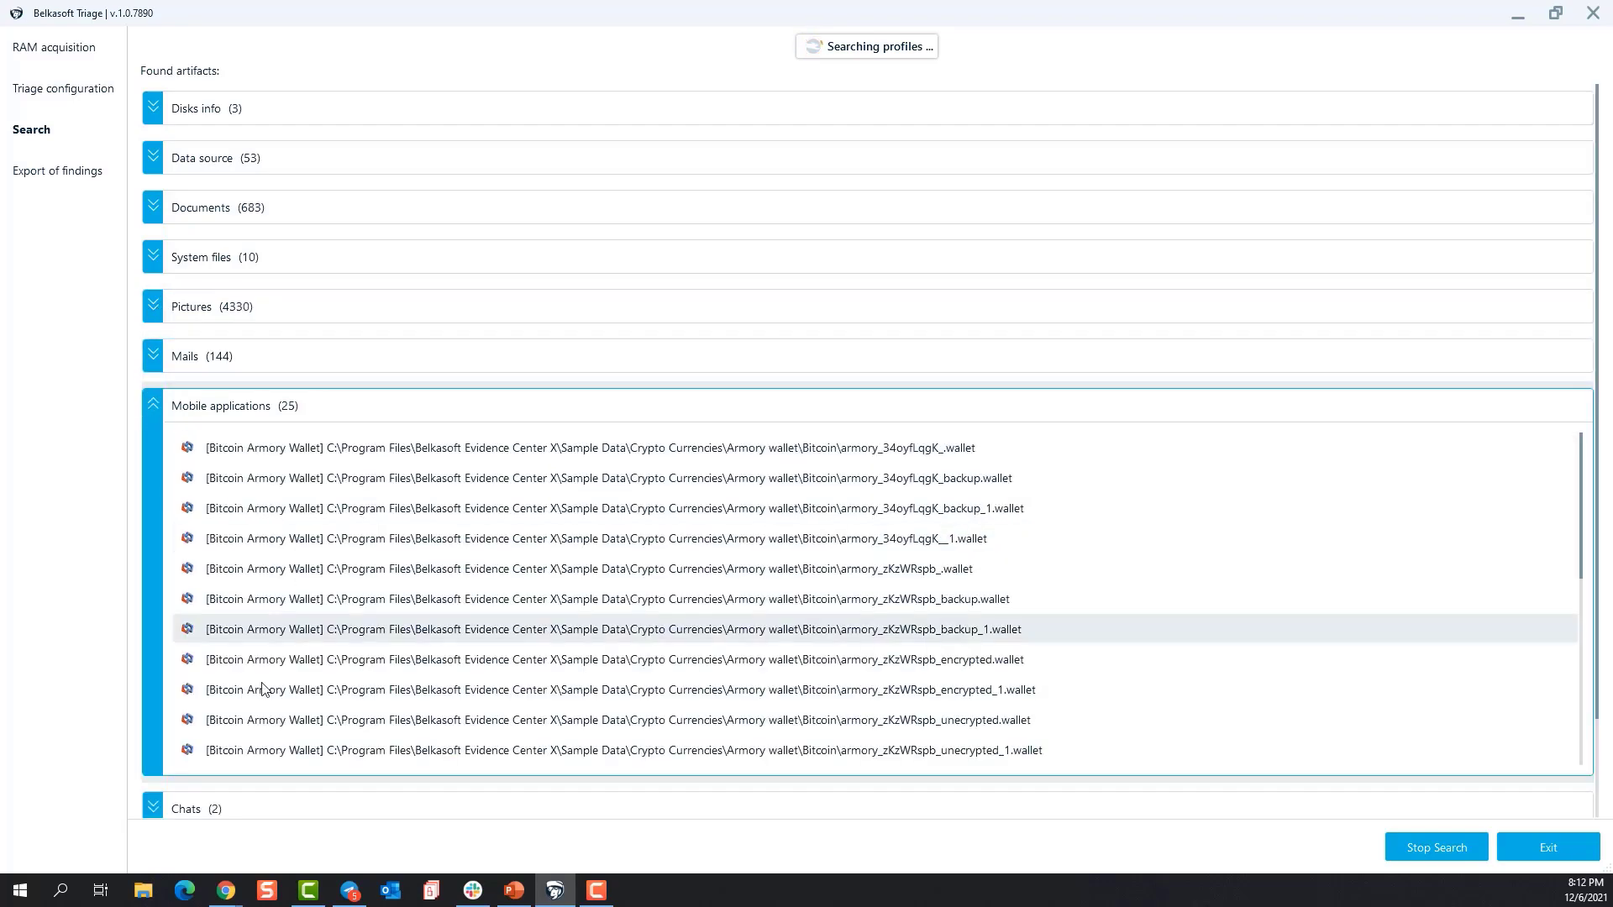
pyautogui.scroll(-10, 386, 563)
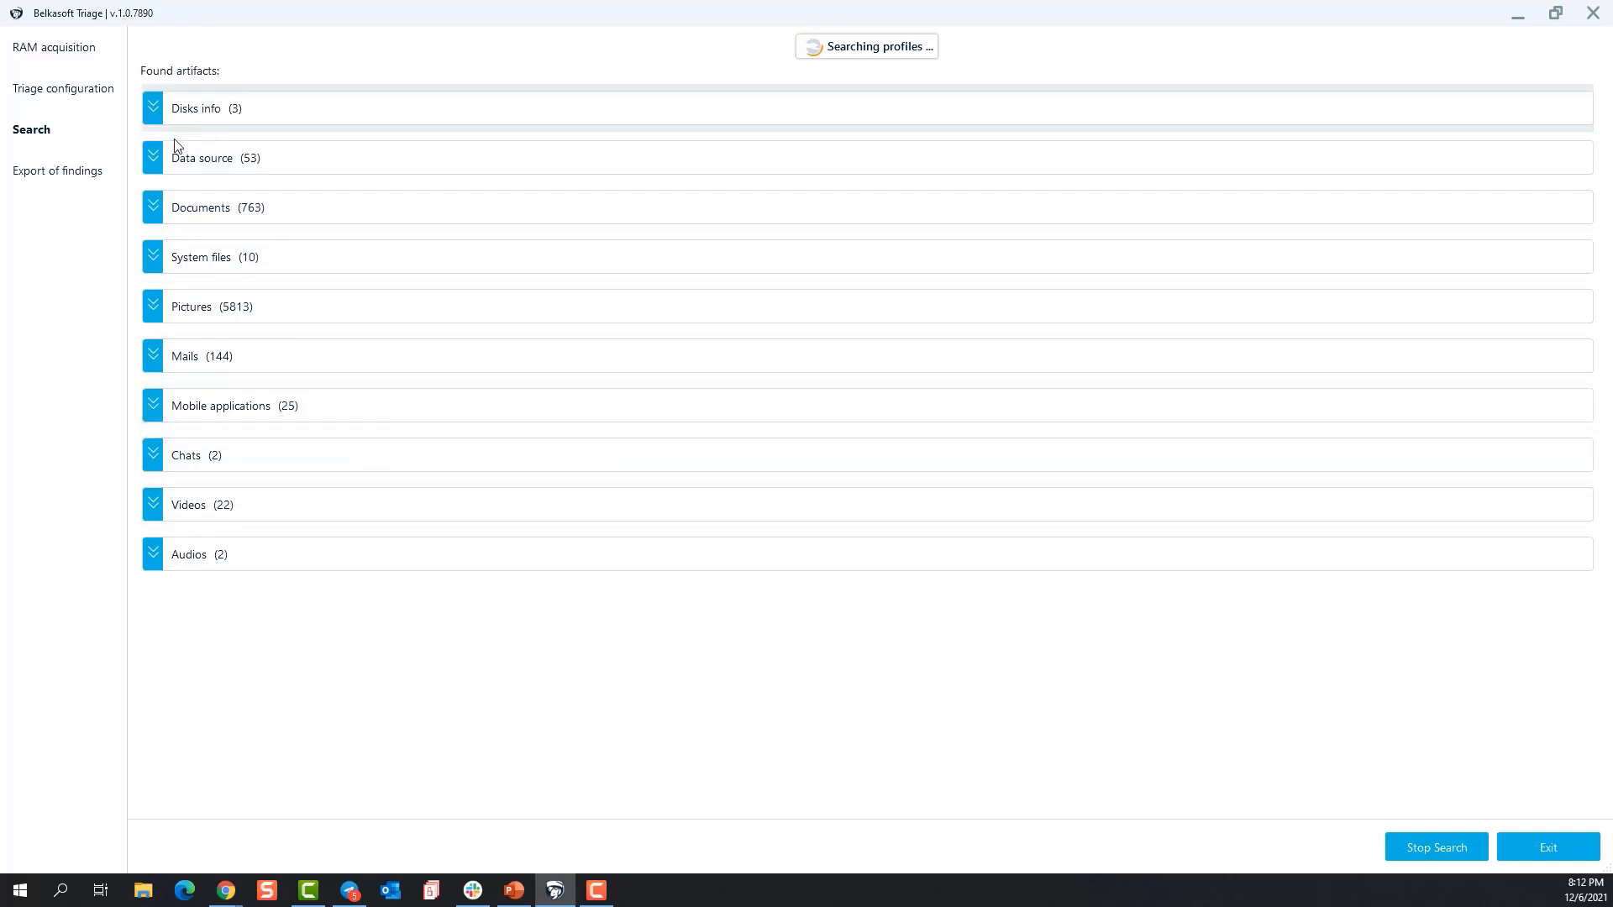
# - Stop the triage search, accept the incomplete results, check the found Mails and proceed to exporting the findings
pyautogui.click(1435, 848)
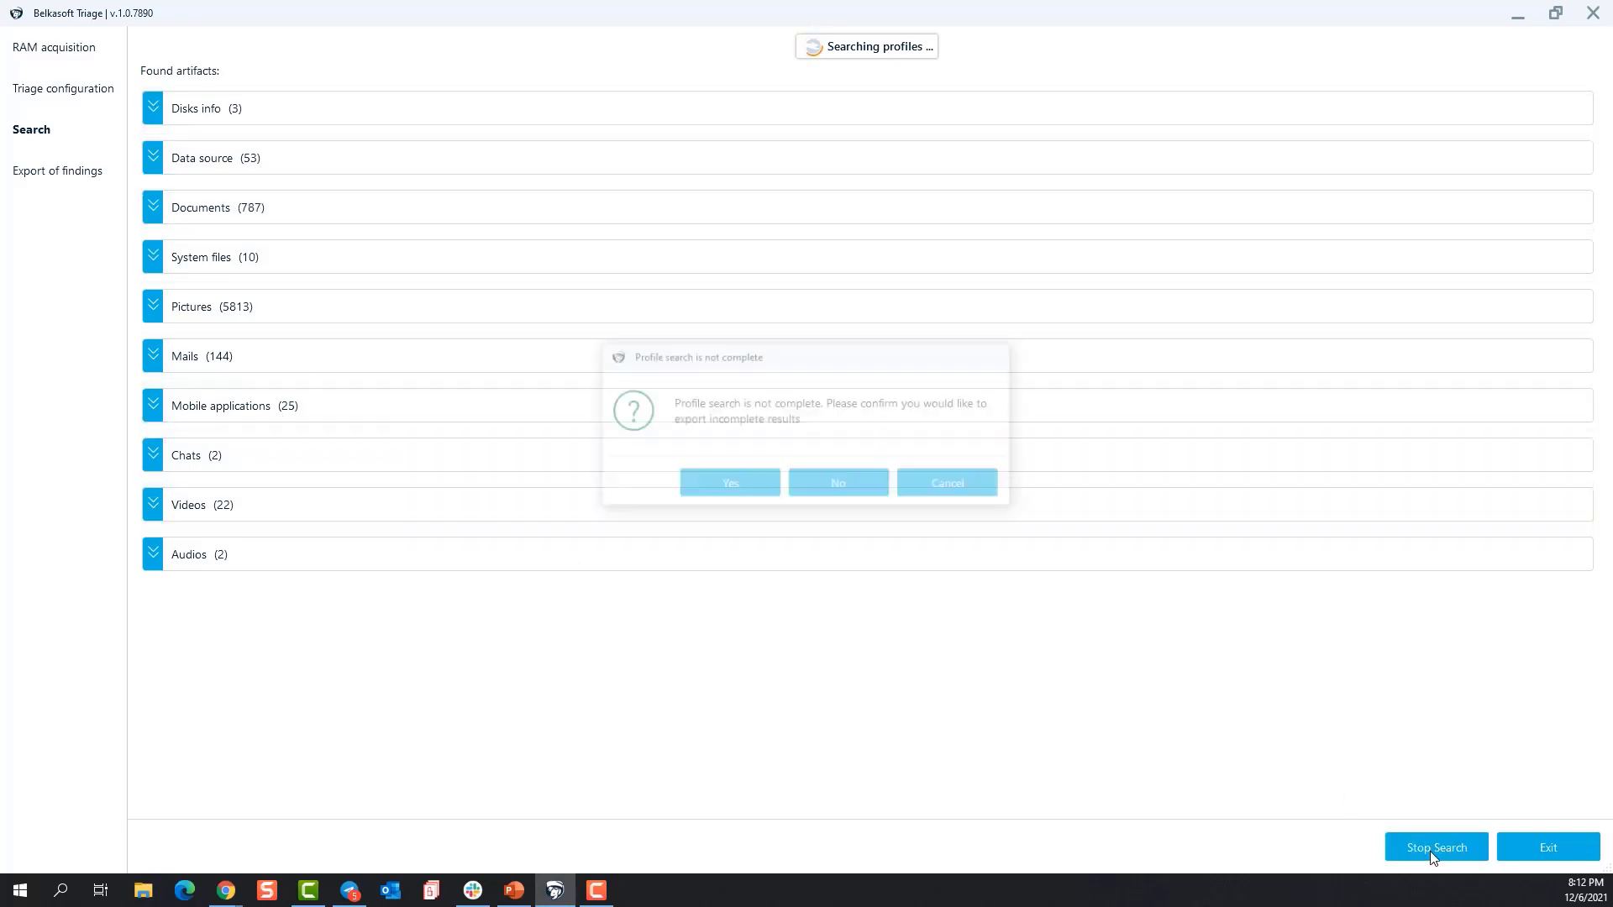
pyautogui.click(725, 486)
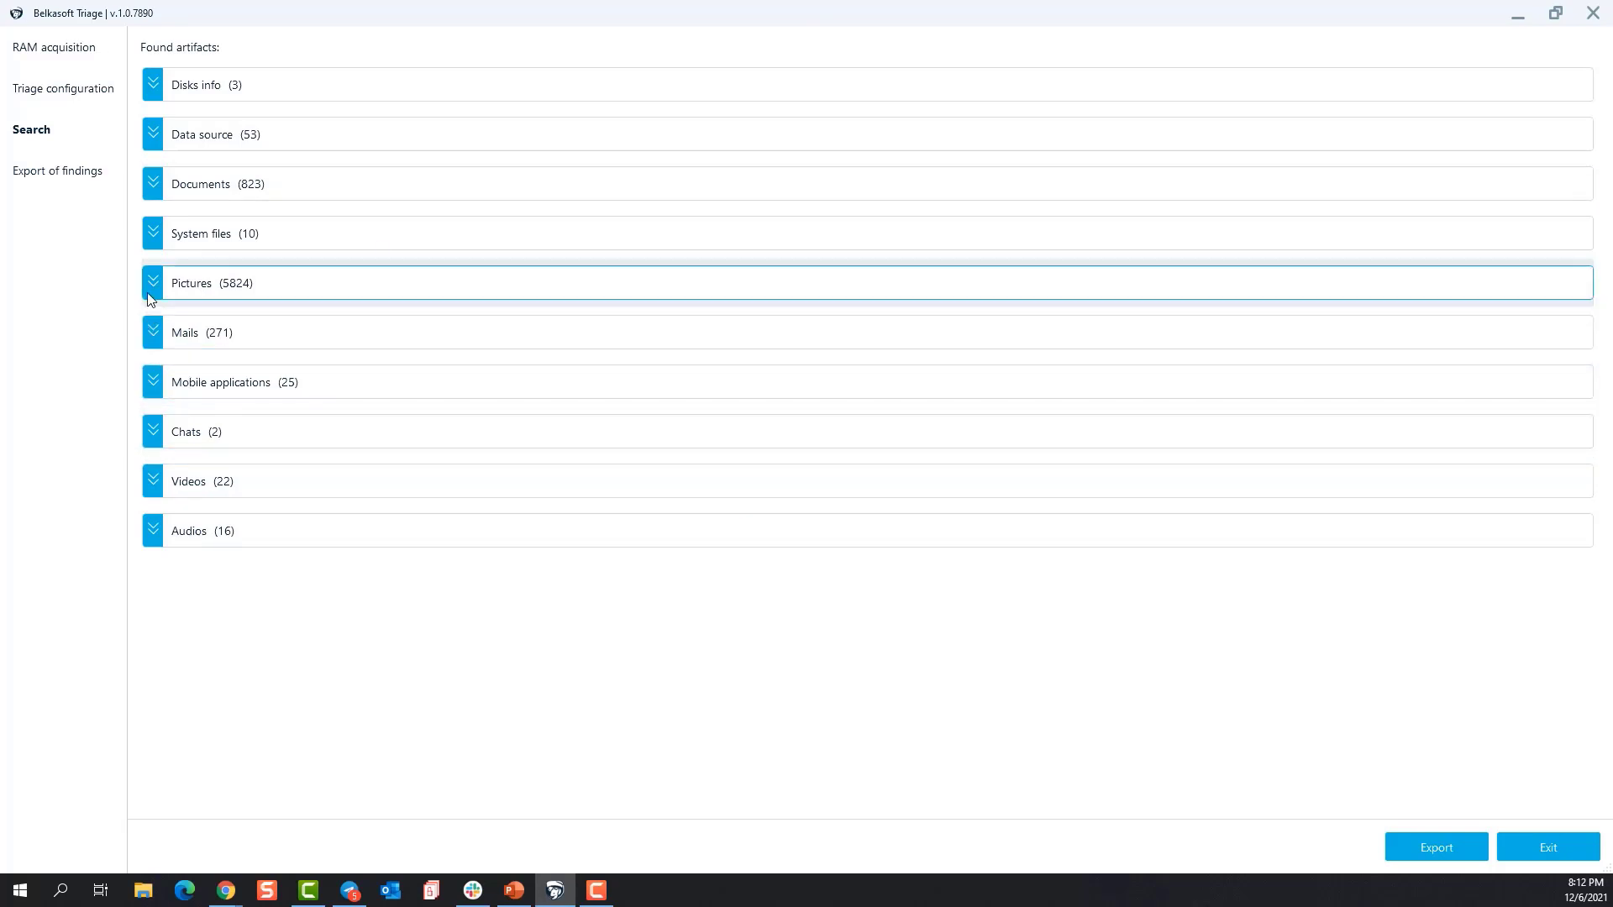
pyautogui.click(151, 336)
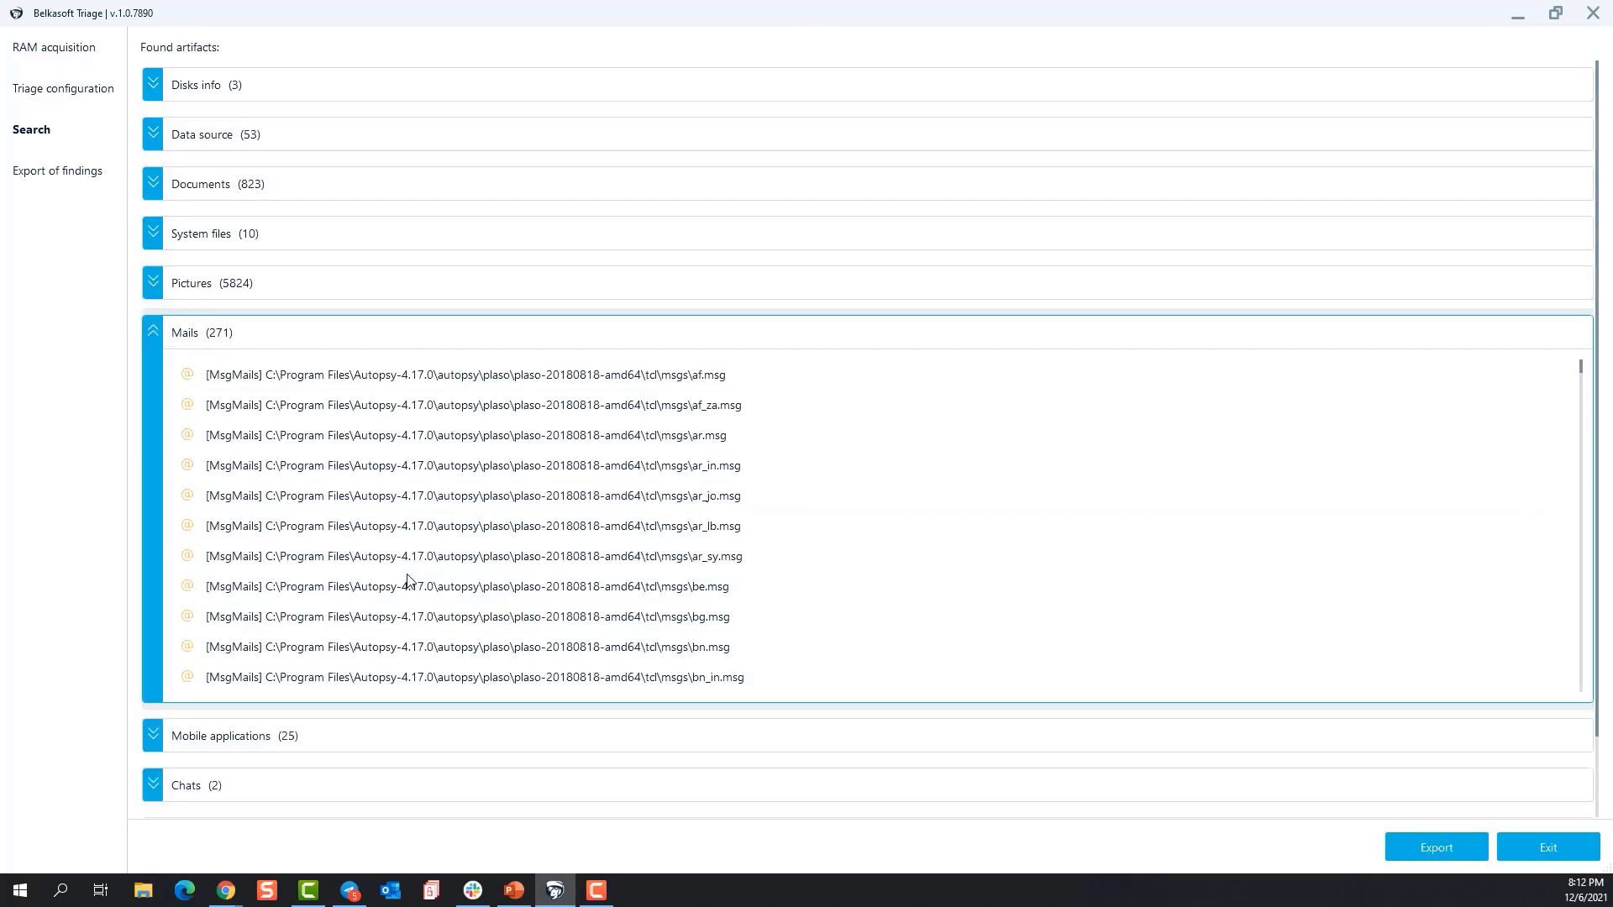
pyautogui.click(1460, 850)
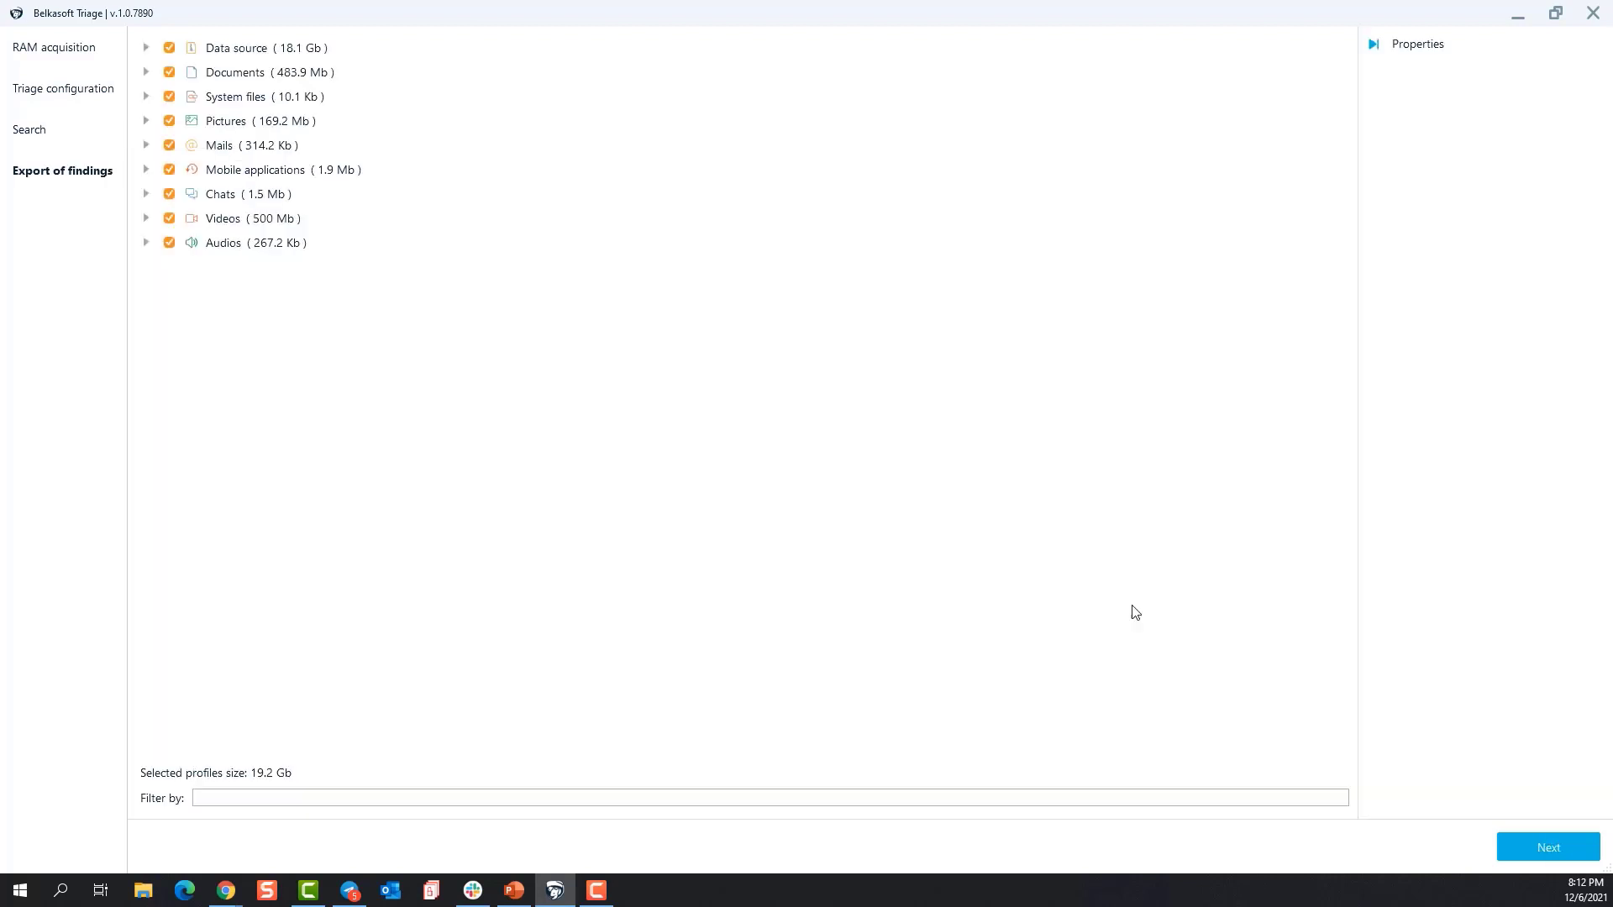
# - Look through the individual MSG messages selected for export in the MsgMails group
pyautogui.click(147, 145)
pyautogui.click(167, 170)
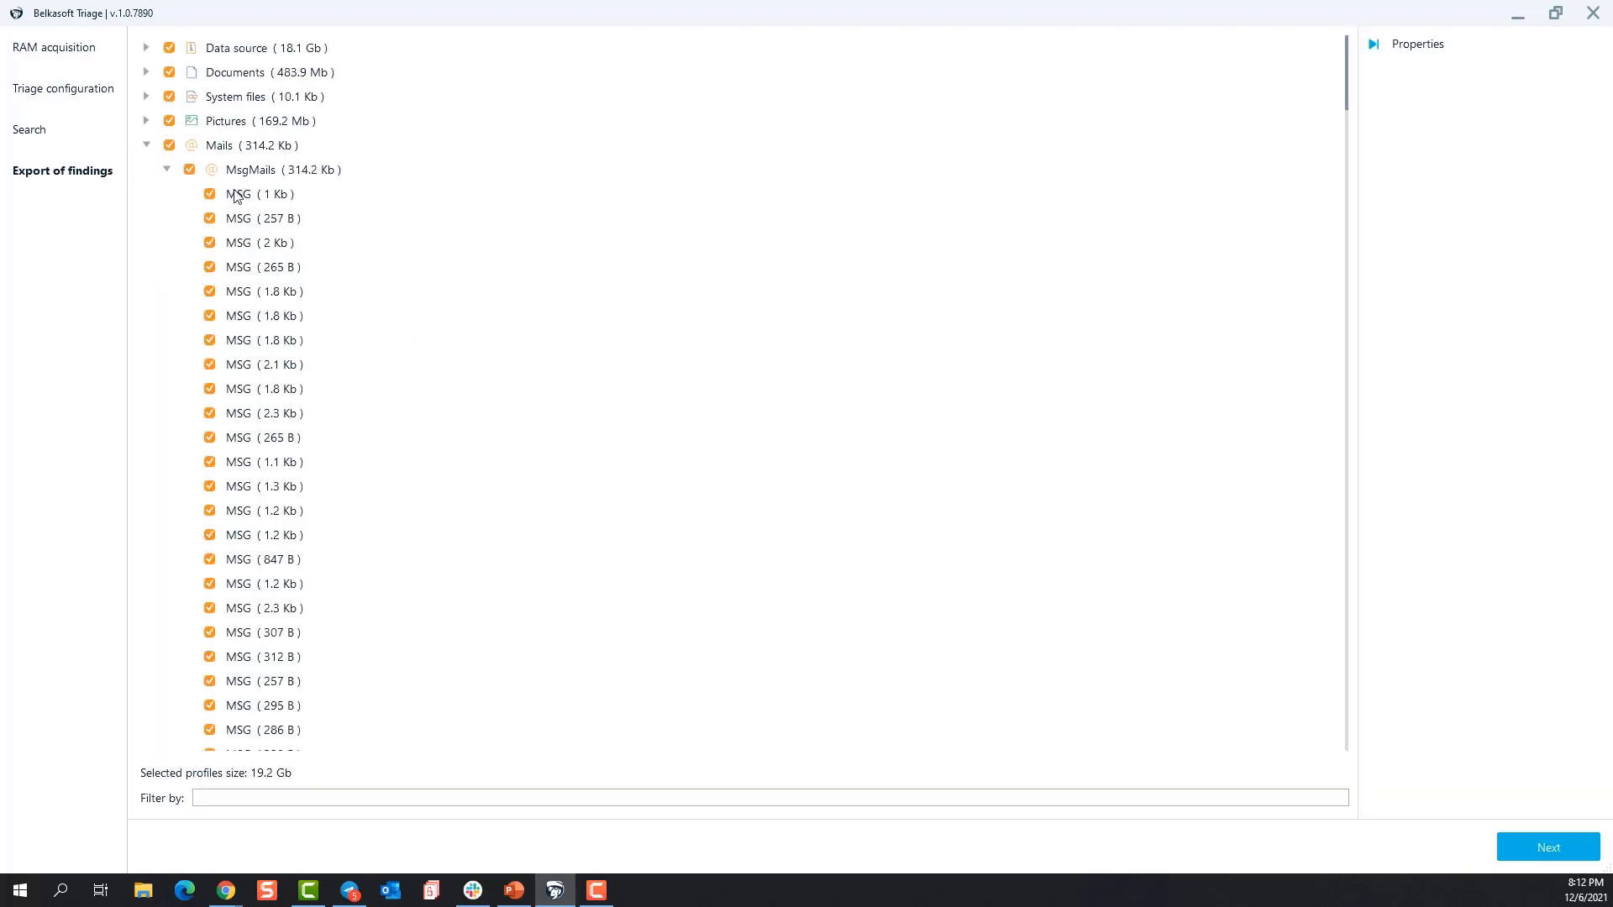
pyautogui.scroll(-10, 239, 269)
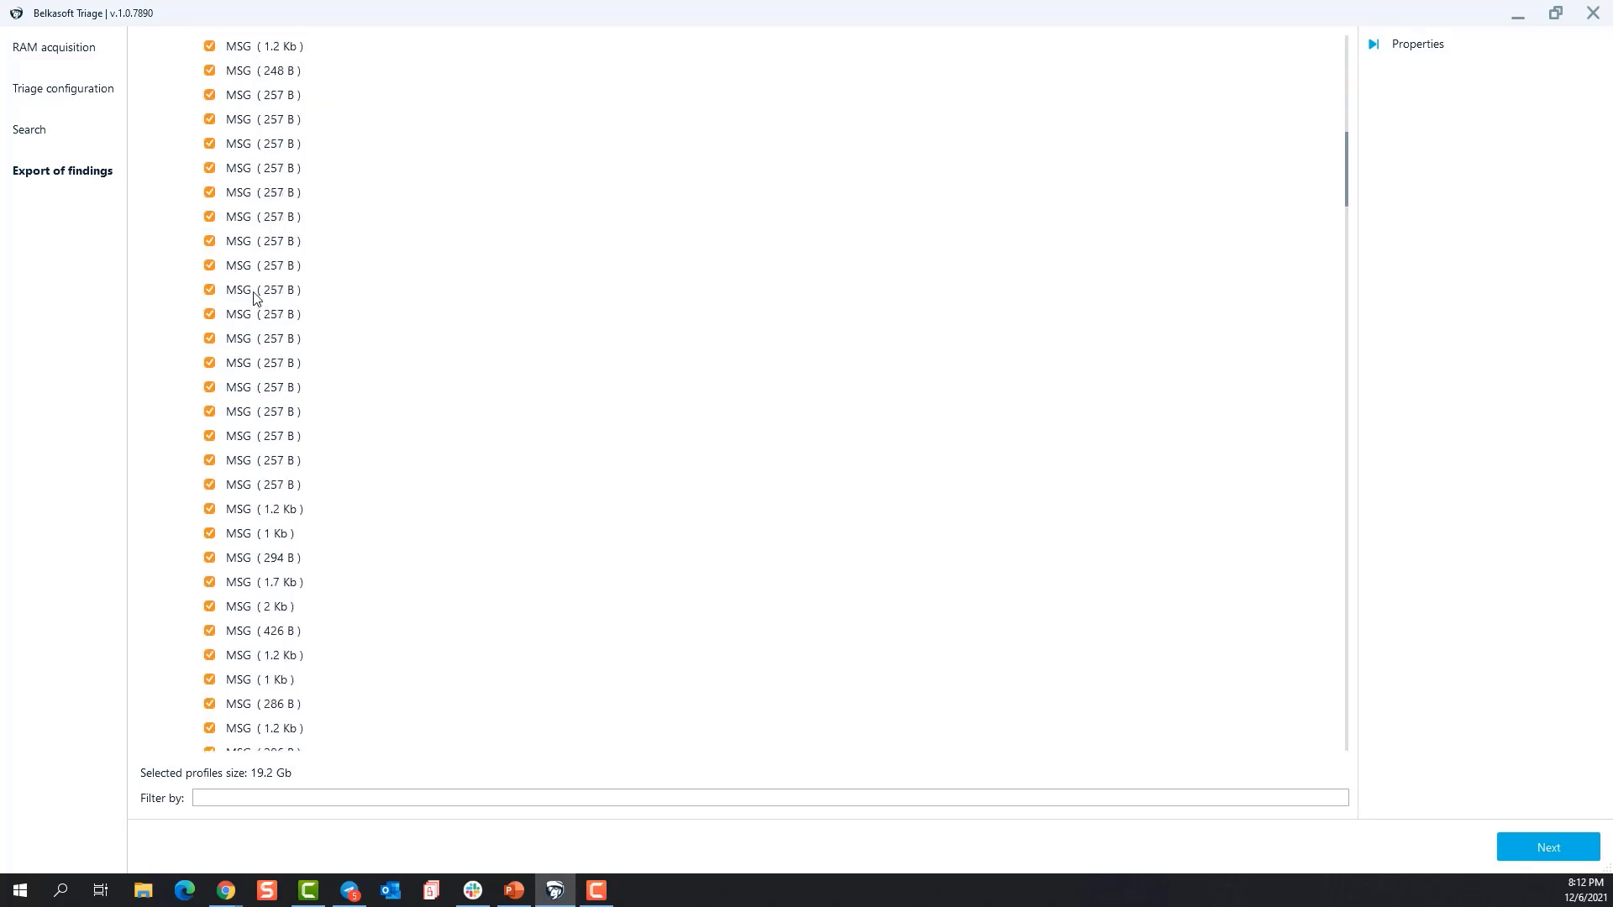
pyautogui.scroll(-10, 256, 319)
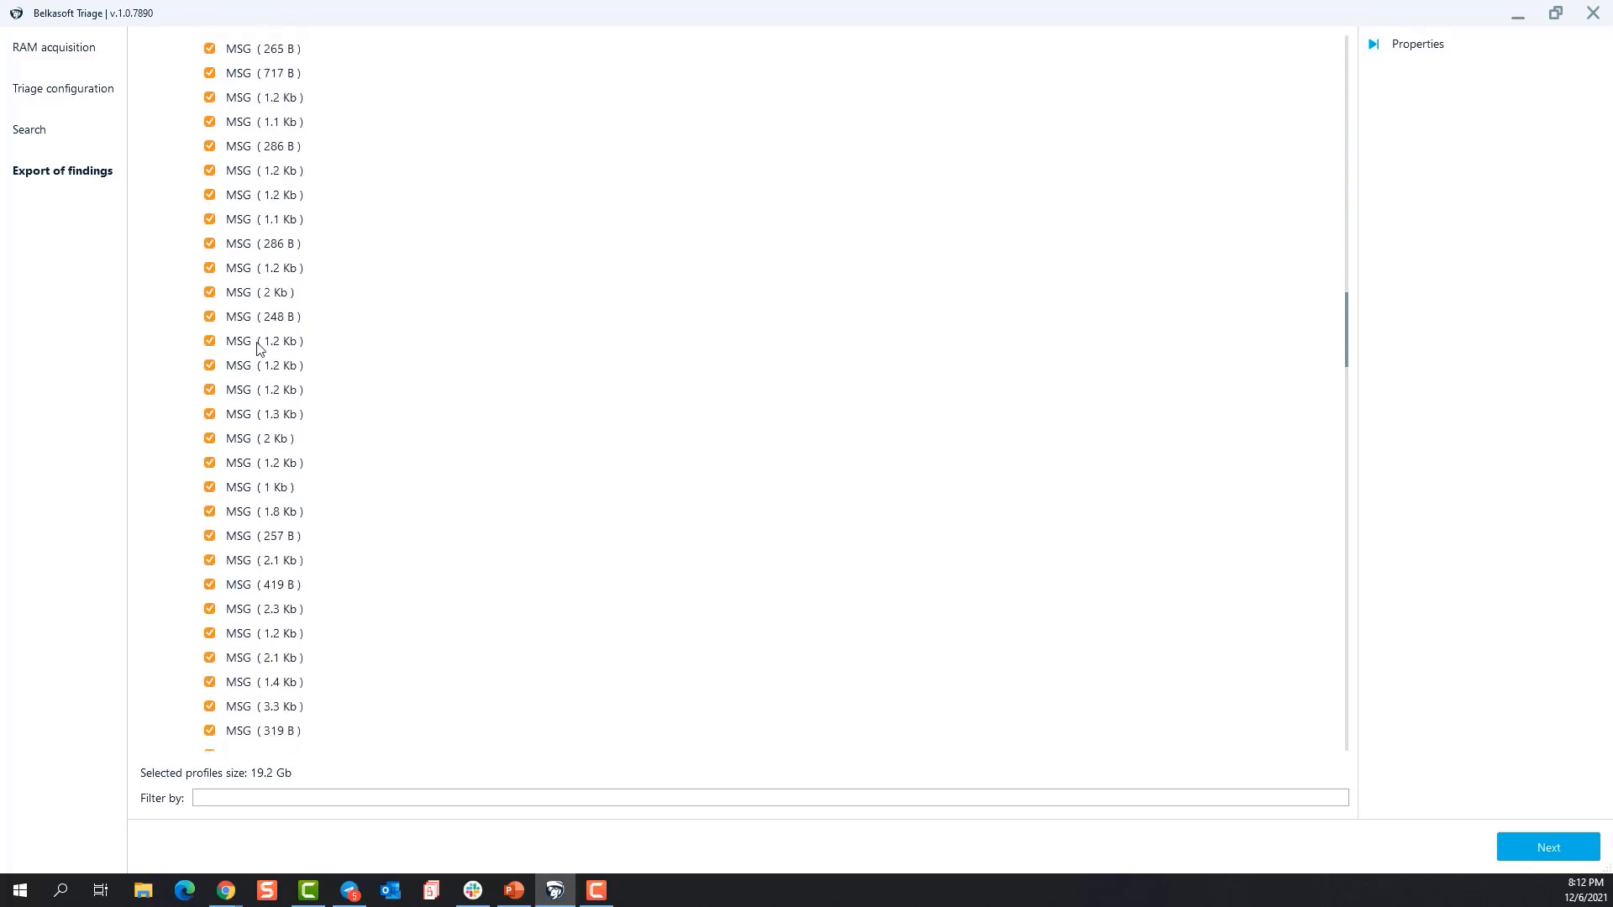
pyautogui.scroll(20, 258, 349)
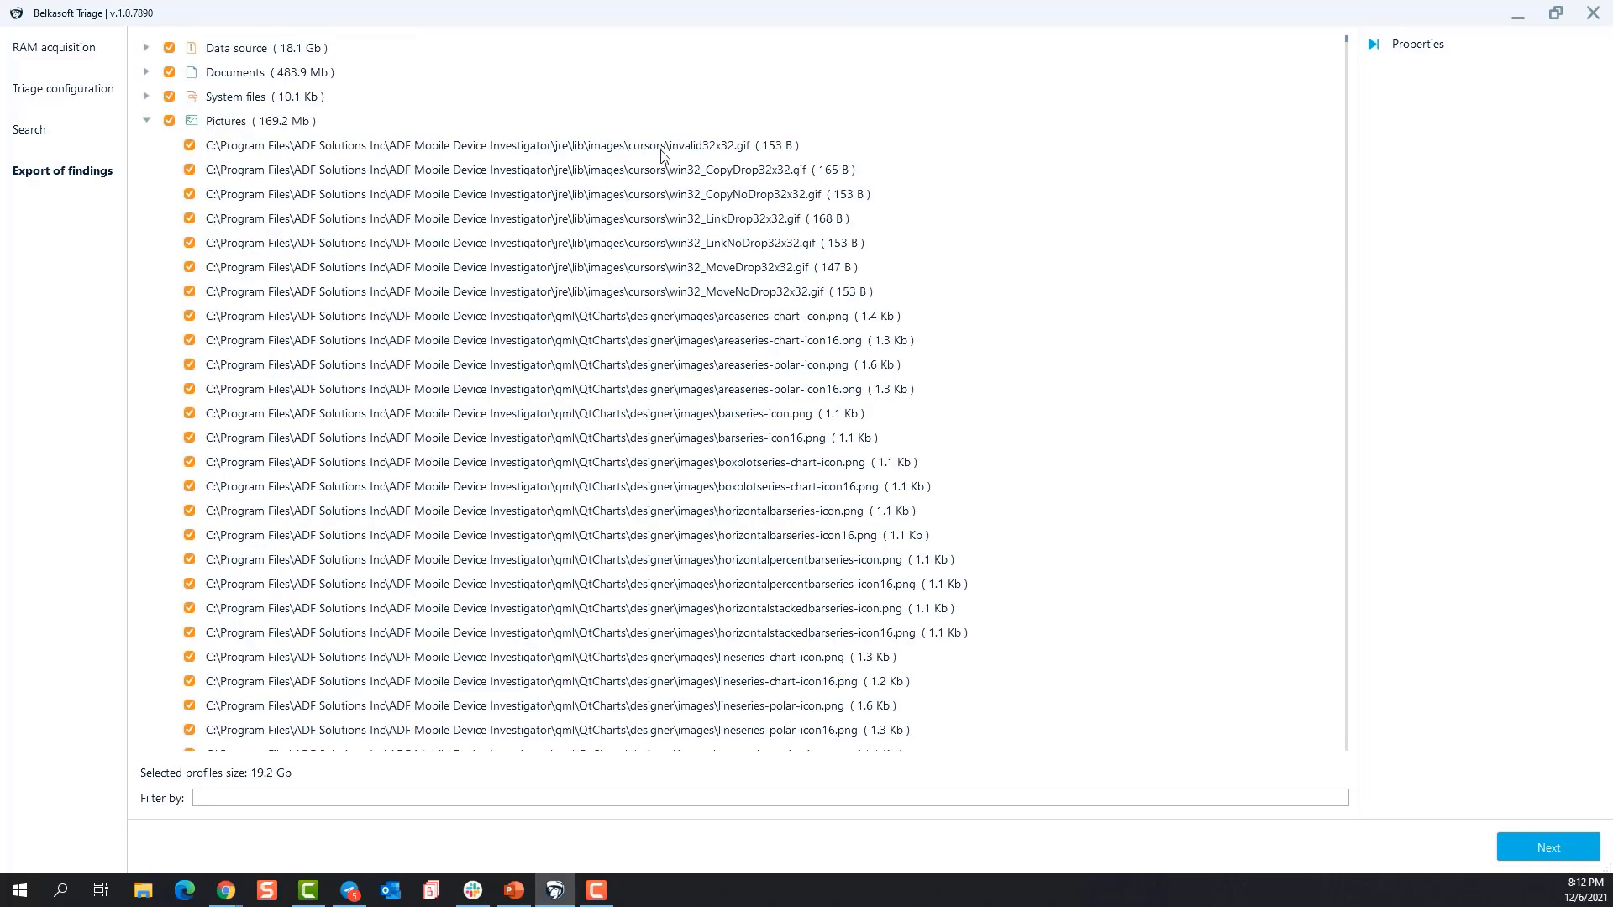
# - Look through the picture files selected for export, toggling arrow-left.png off and back on
pyautogui.scroll(-12, 662, 155)
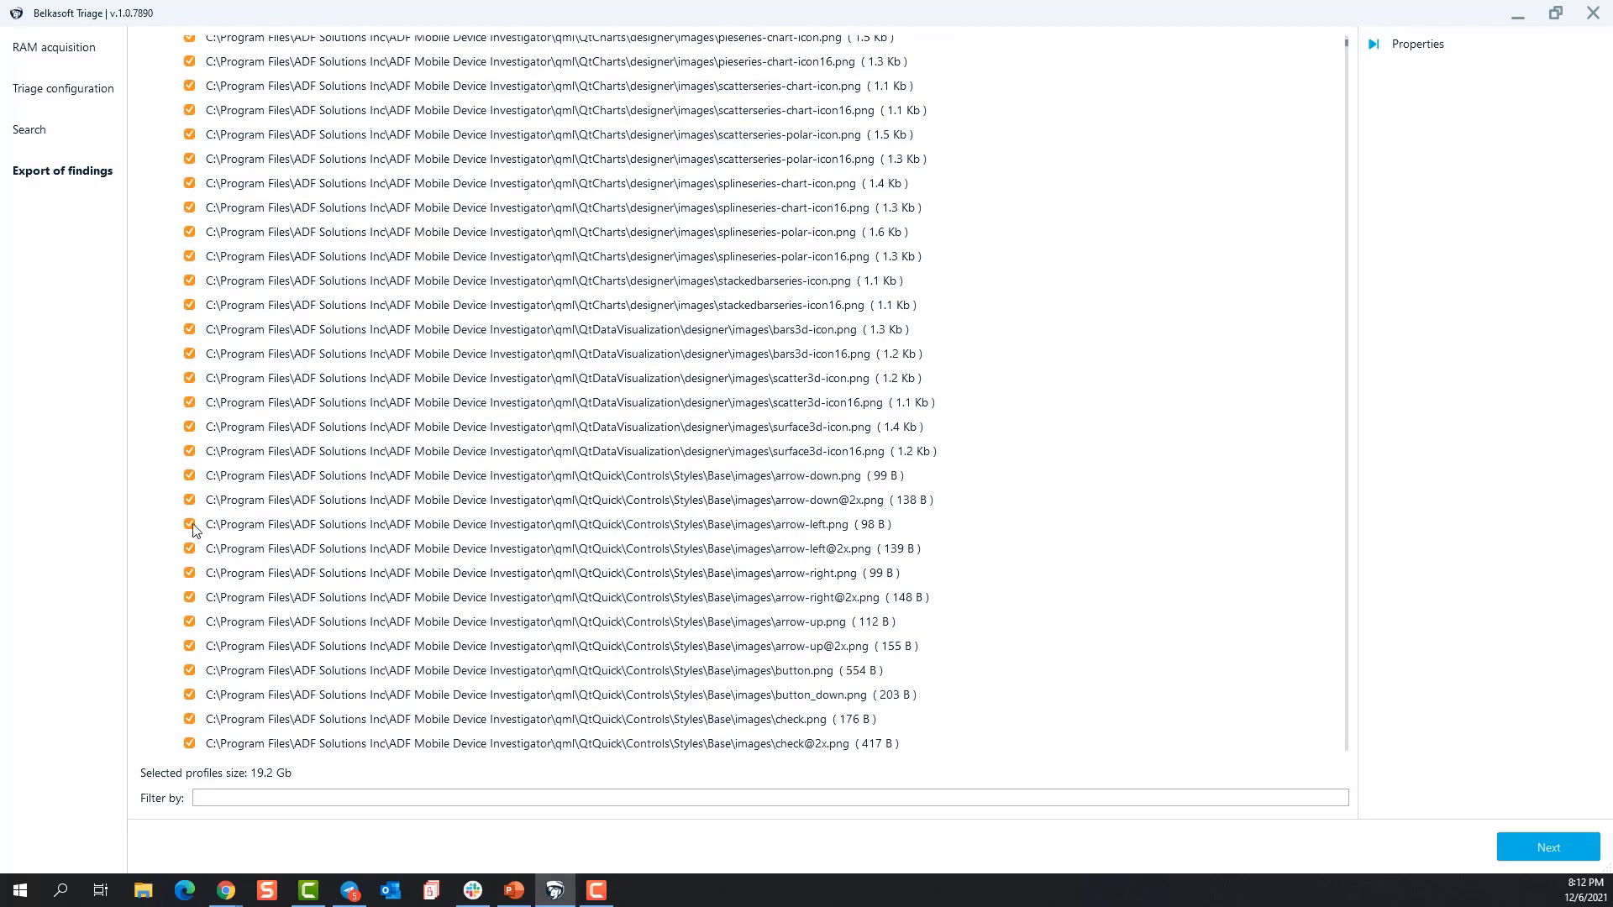
pyautogui.click(190, 525)
pyautogui.click(190, 526)
pyautogui.scroll(5, 327, 521)
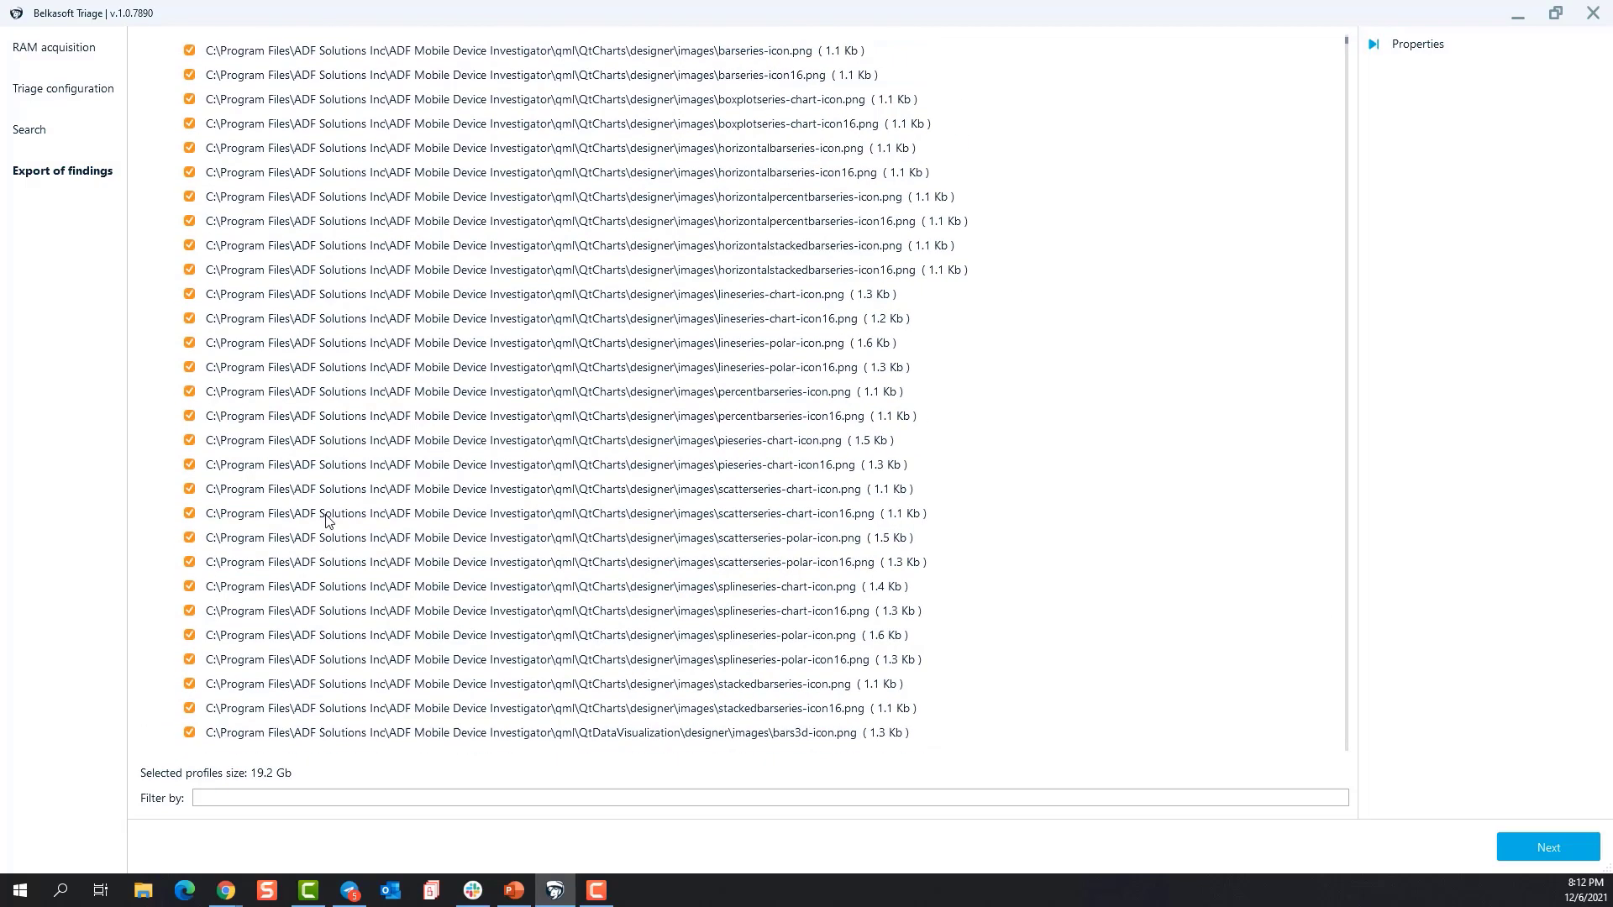
pyautogui.scroll(2, 326, 520)
# - Filter the exportable findings by "bad" and collapse the Pictures group
pyautogui.click(303, 797)
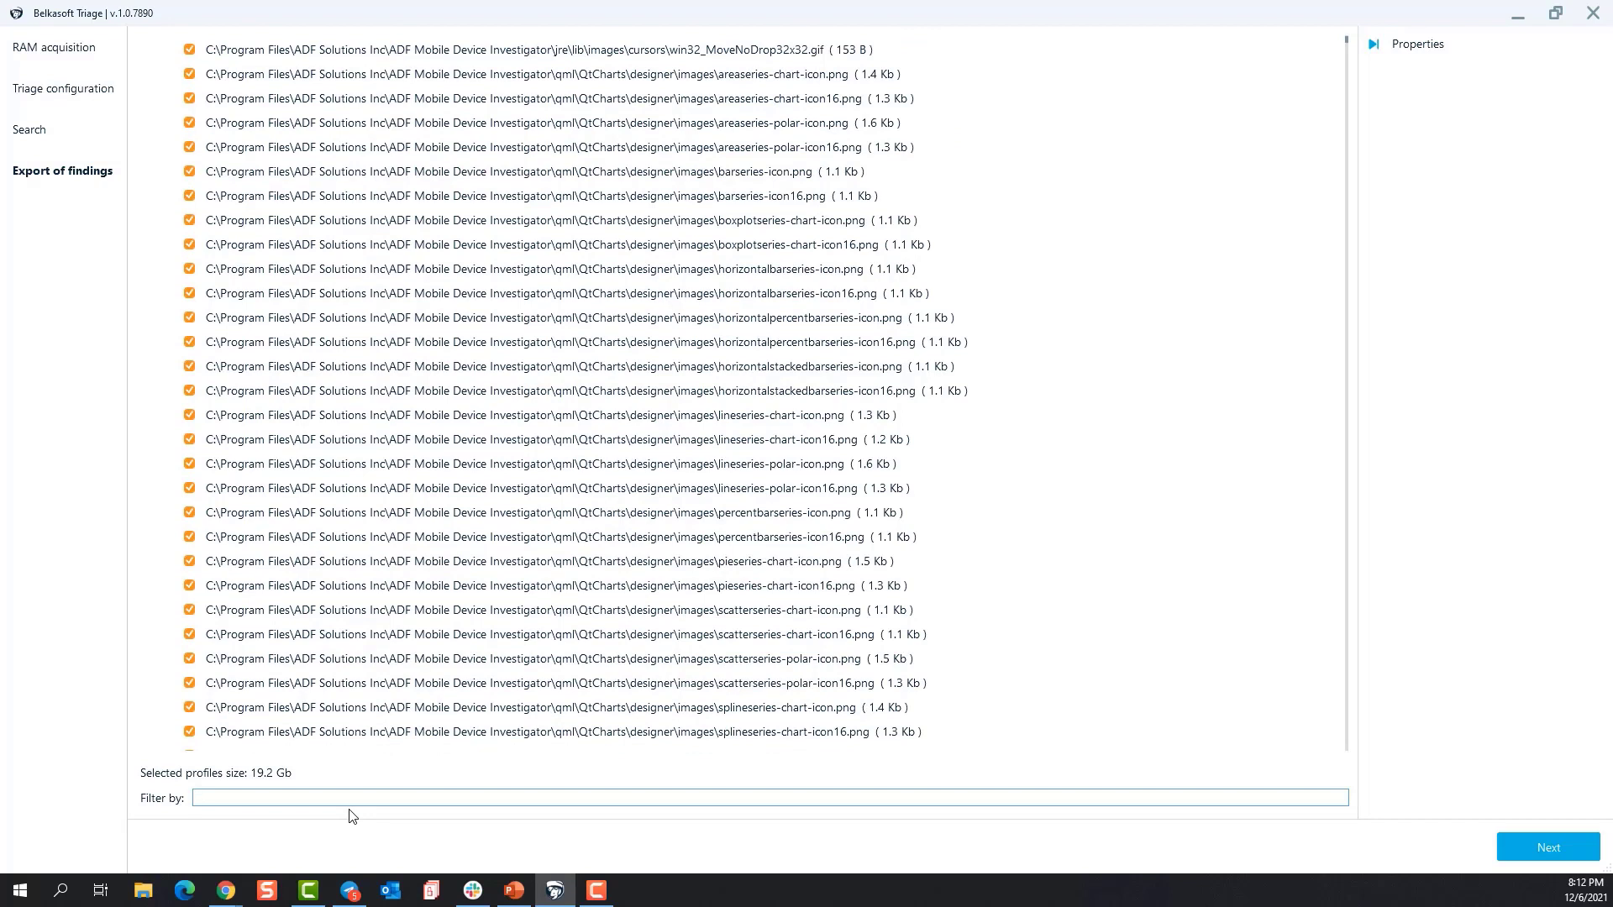
pyautogui.press('Return')
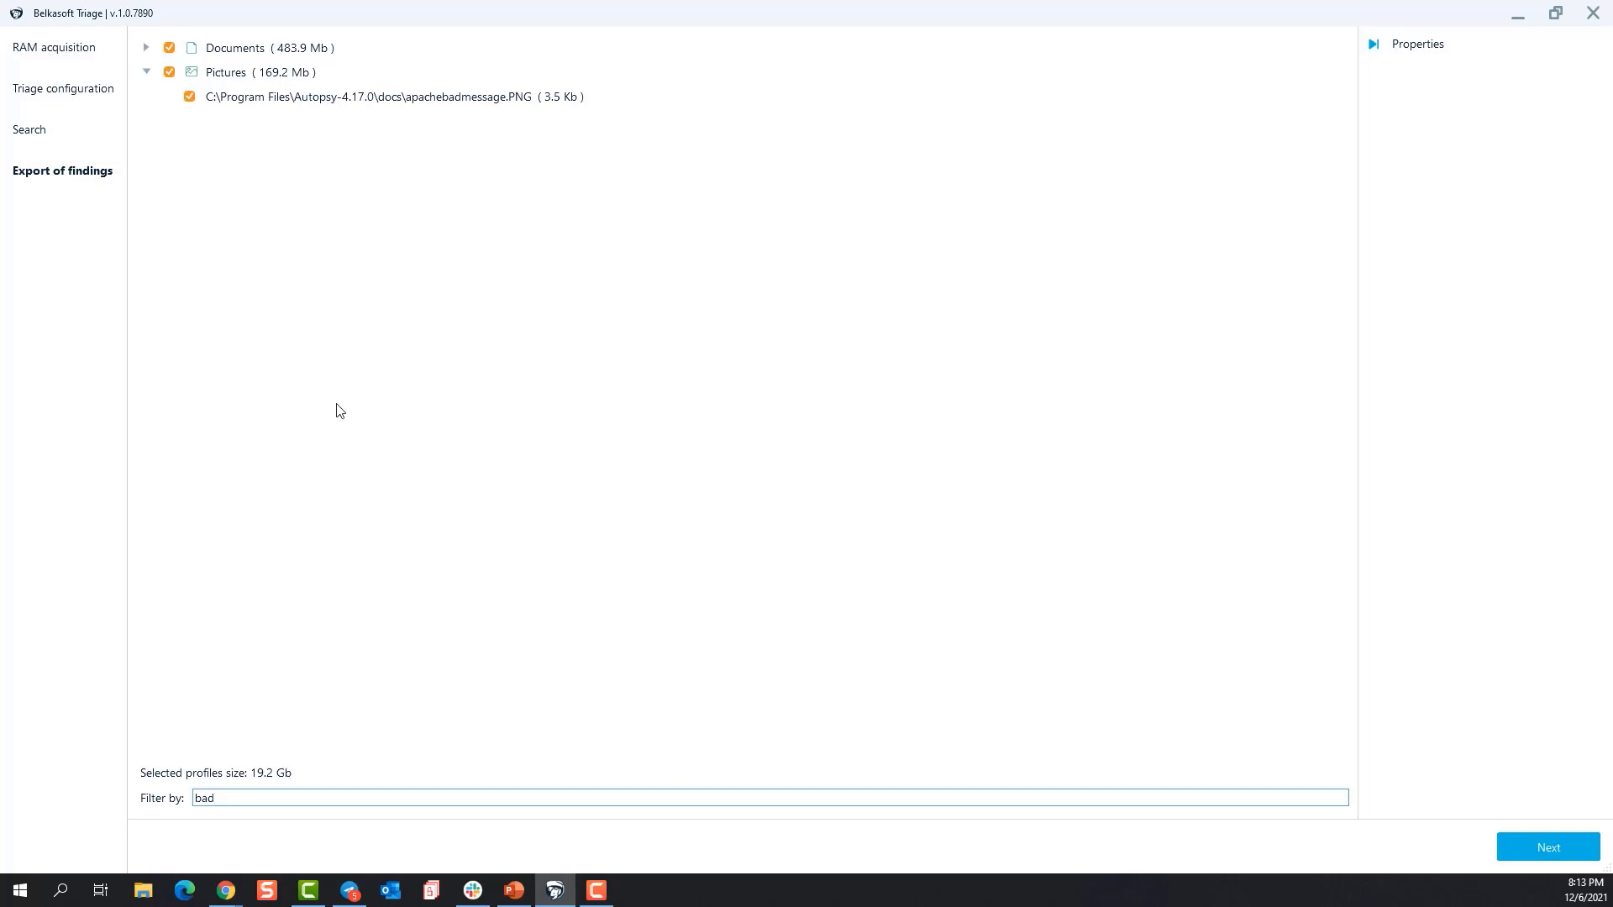
pyautogui.click(146, 73)
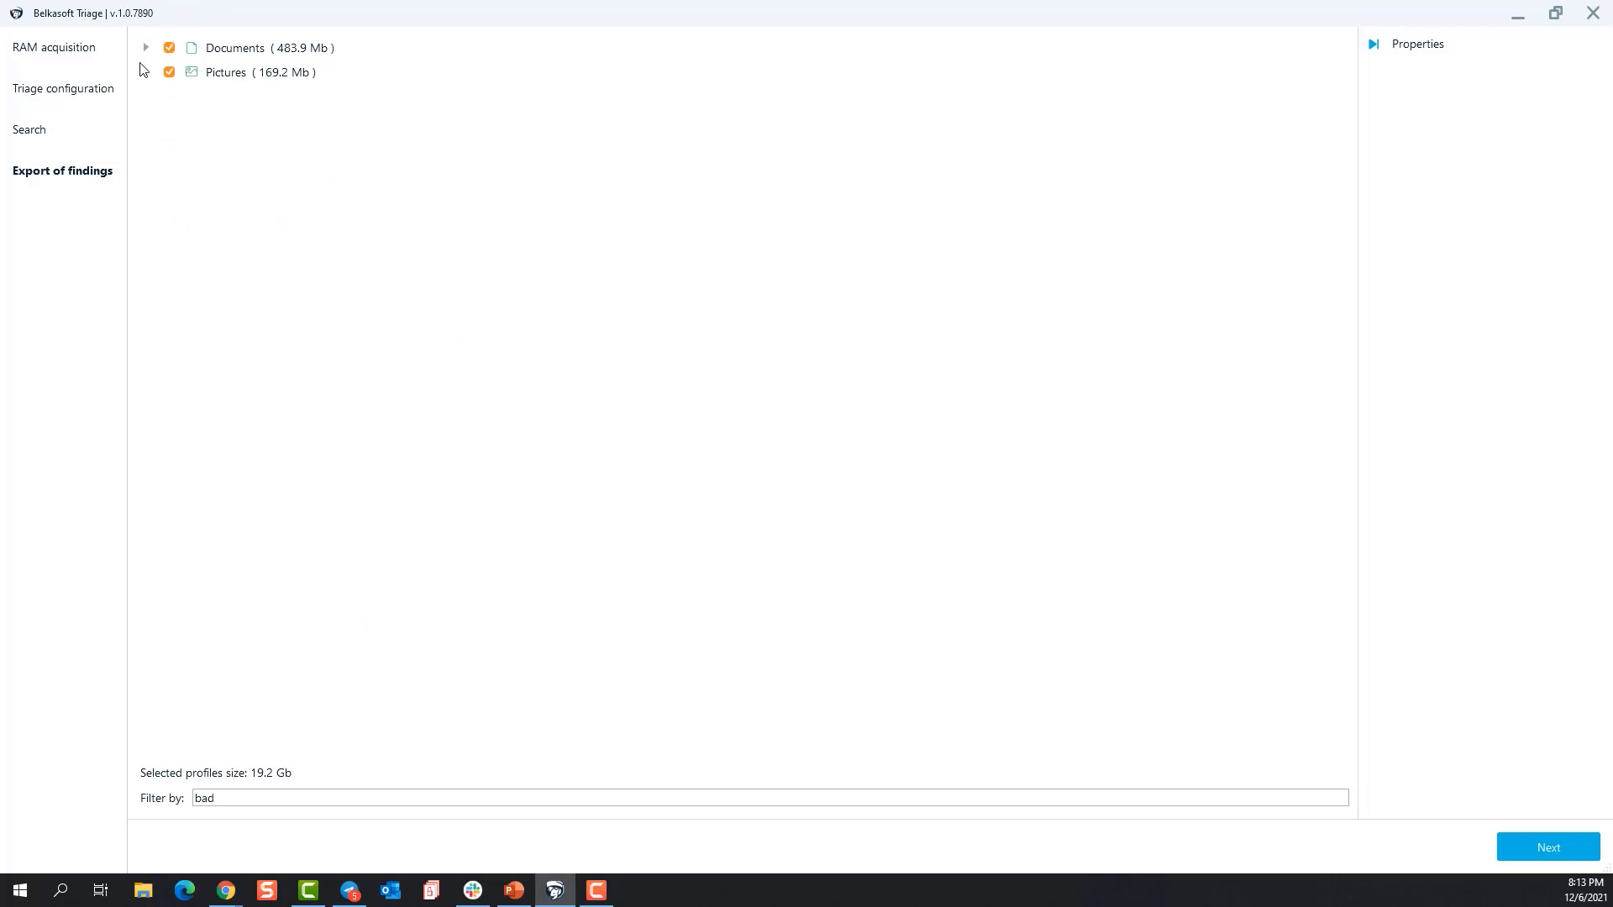
# - Clear the filter text for the exportable findings
pyautogui.doubleClick(246, 802)
pyautogui.press('BackSpace')
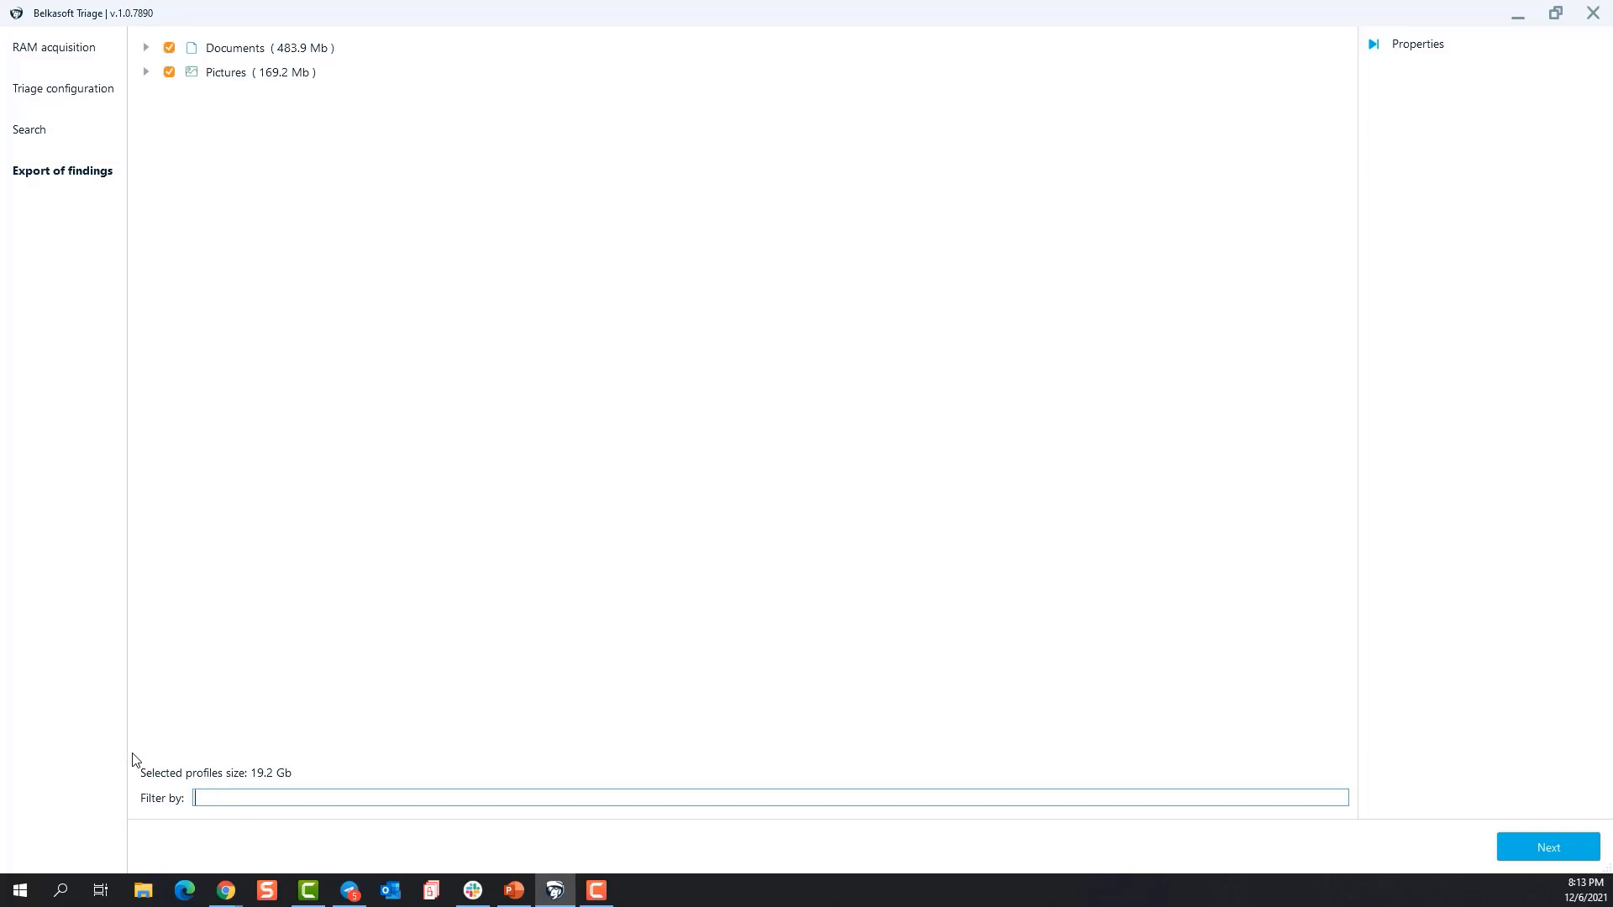